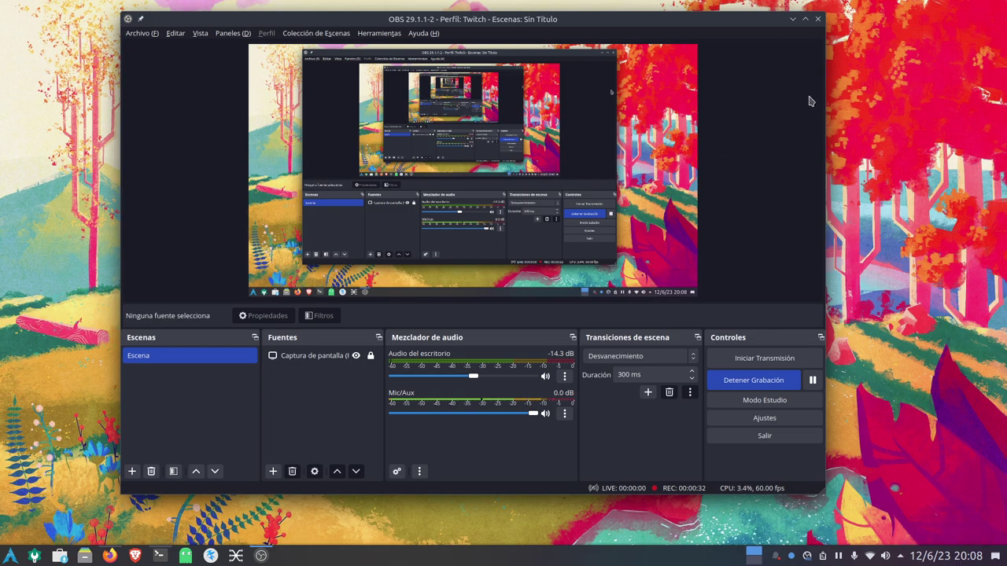
# - Minimize the OBS and terminal windows and read the viewer comments under the HEIC conversion video in Firefox
pyautogui.click(792, 18)
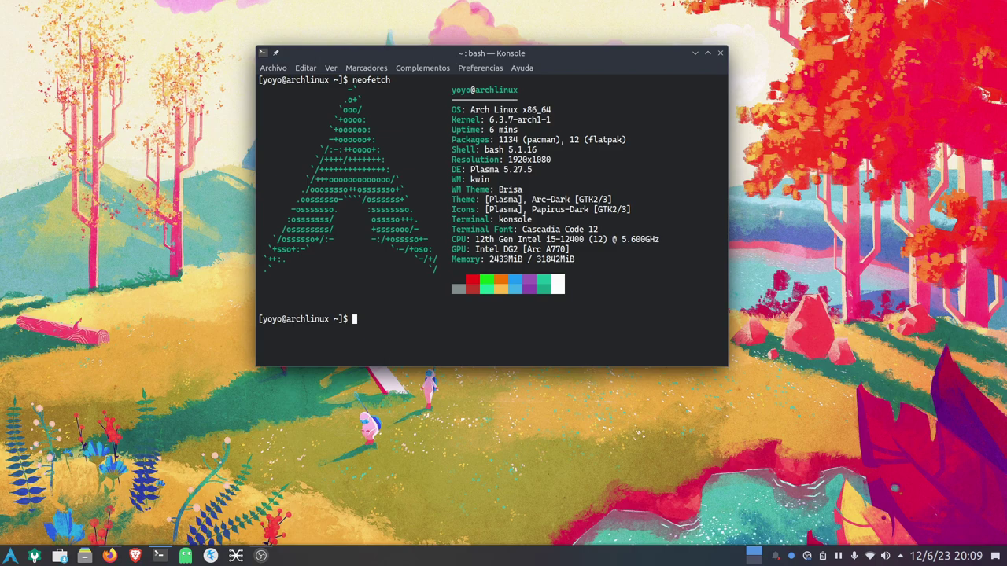
pyautogui.click(695, 53)
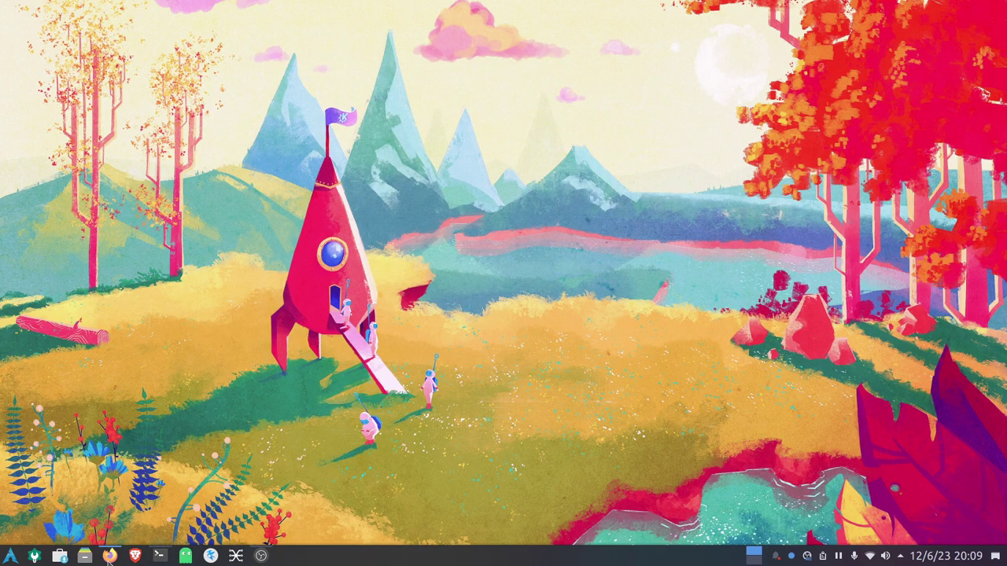
pyautogui.click(110, 555)
pyautogui.scroll(5, 319, 267)
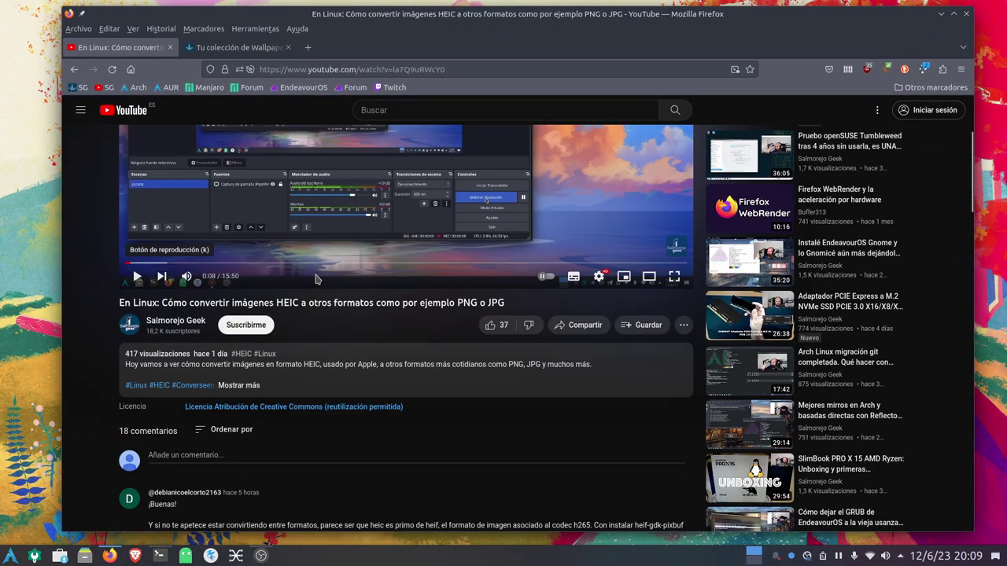
pyautogui.scroll(-3, 292, 327)
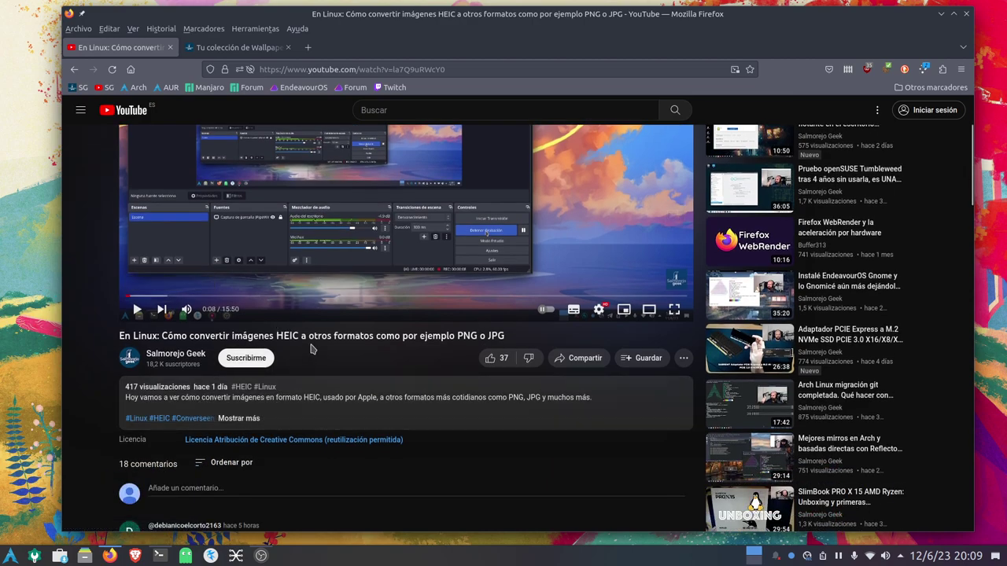
pyautogui.scroll(-5, 348, 347)
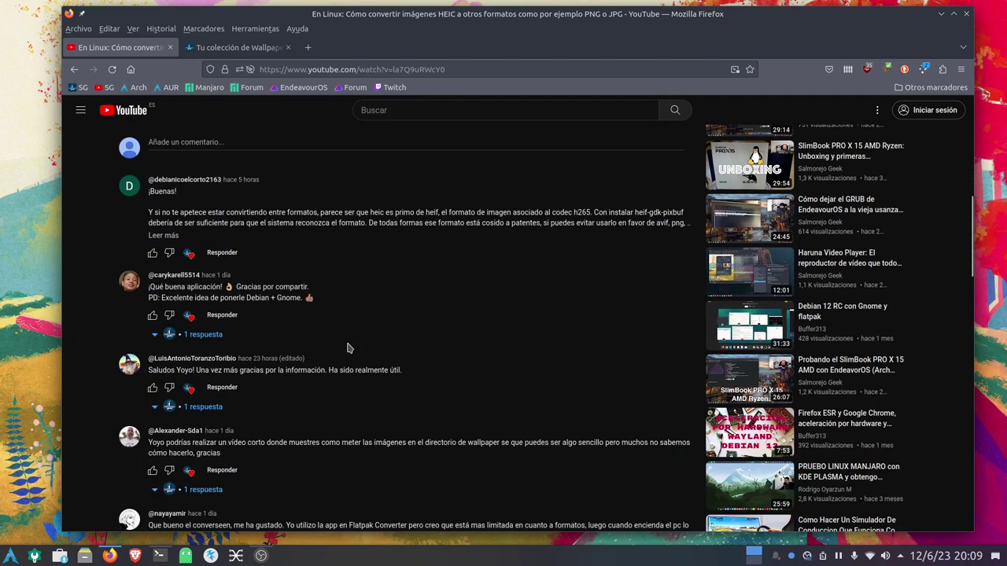
pyautogui.scroll(-1, 348, 347)
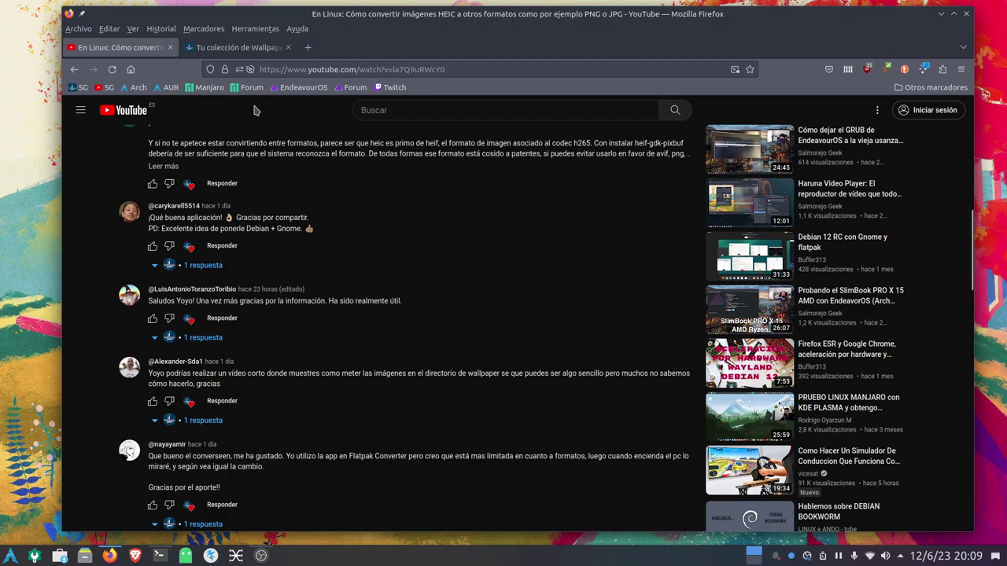
# - Read the blog article on adding a wallpaper collection to KDE Plasma, return to the video page and minimize Firefox
pyautogui.click(238, 48)
pyautogui.scroll(-3, 254, 208)
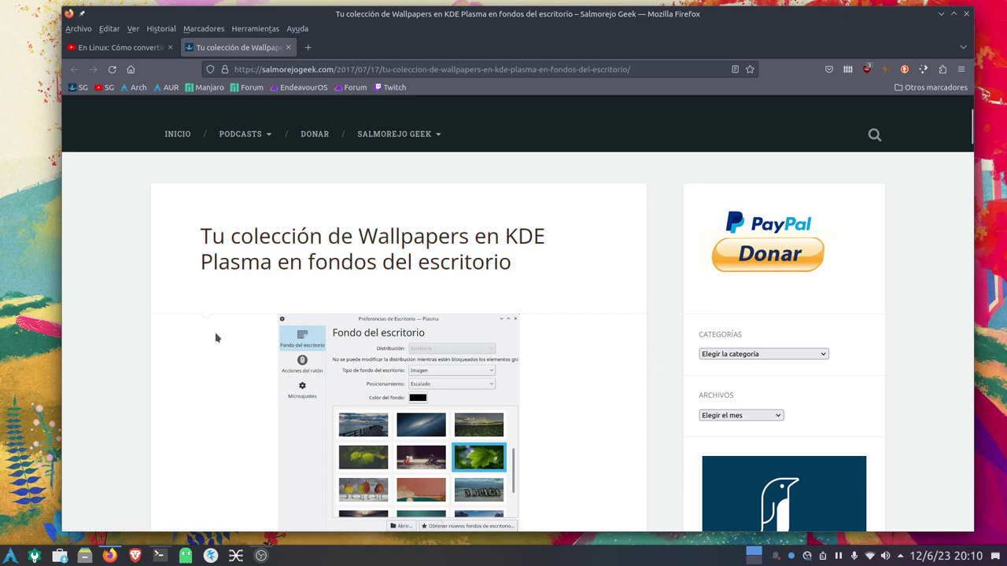
pyautogui.scroll(-5, 221, 324)
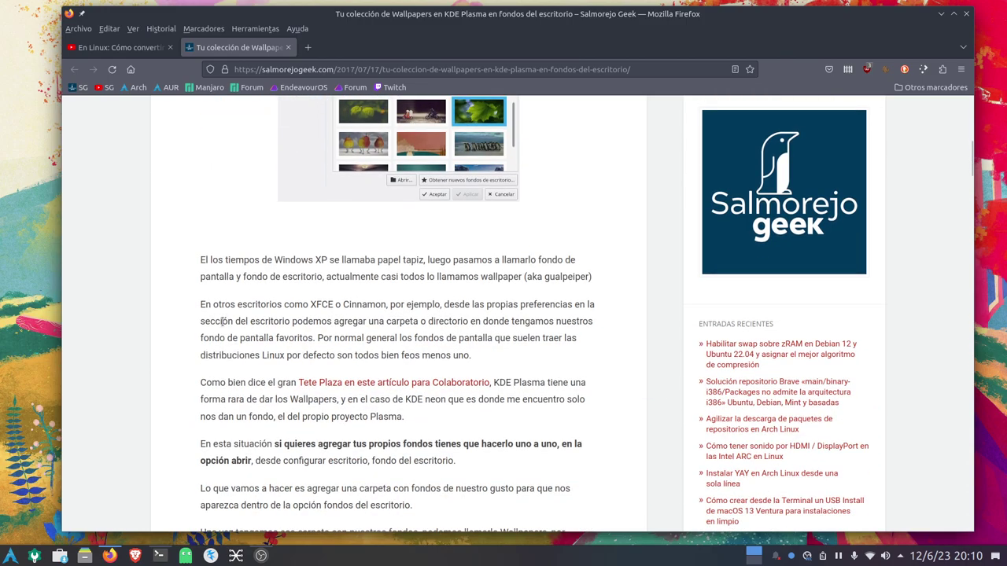
pyautogui.scroll(-5, 222, 323)
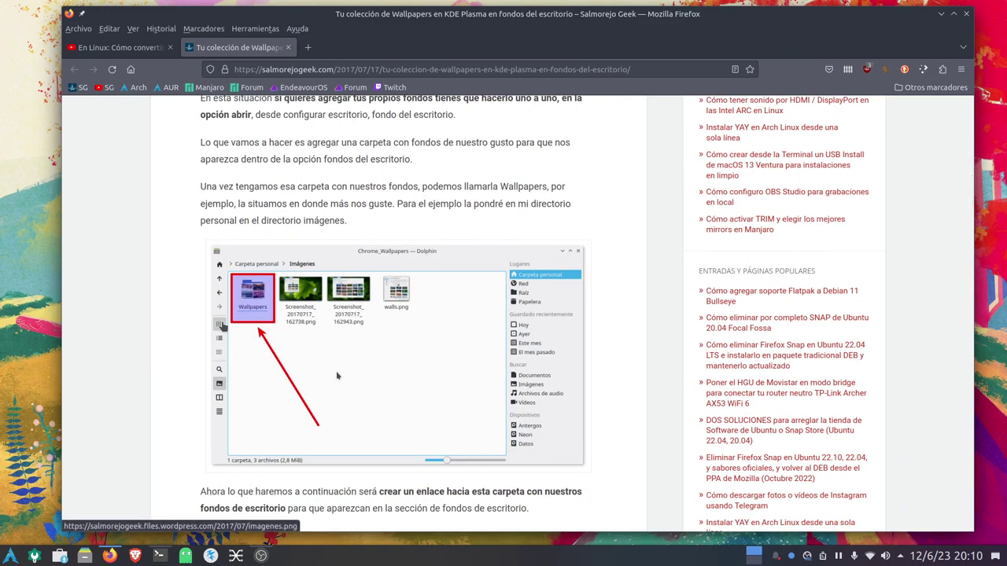
pyautogui.scroll(-5, 222, 325)
pyautogui.scroll(5, 381, 285)
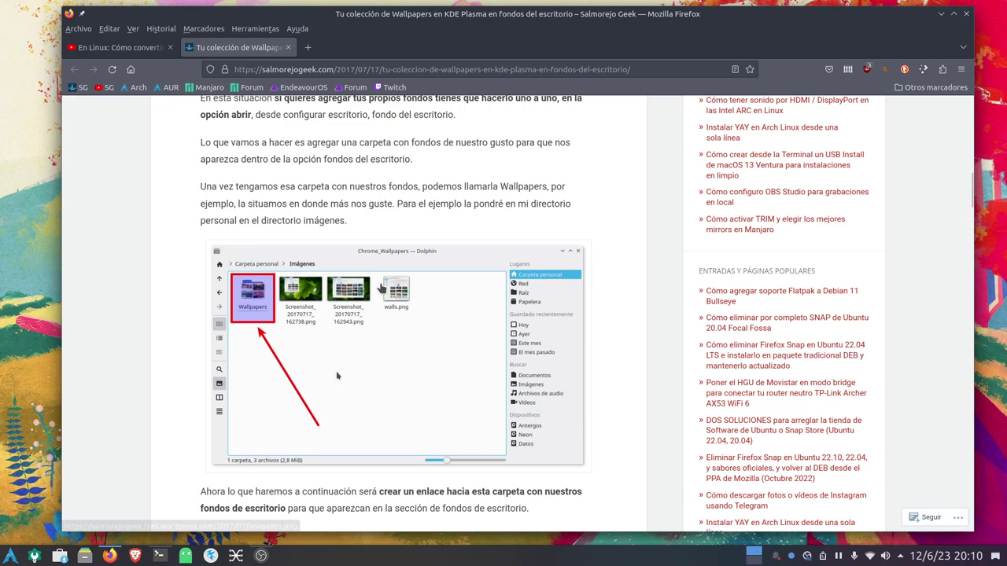
pyautogui.scroll(-2, 381, 288)
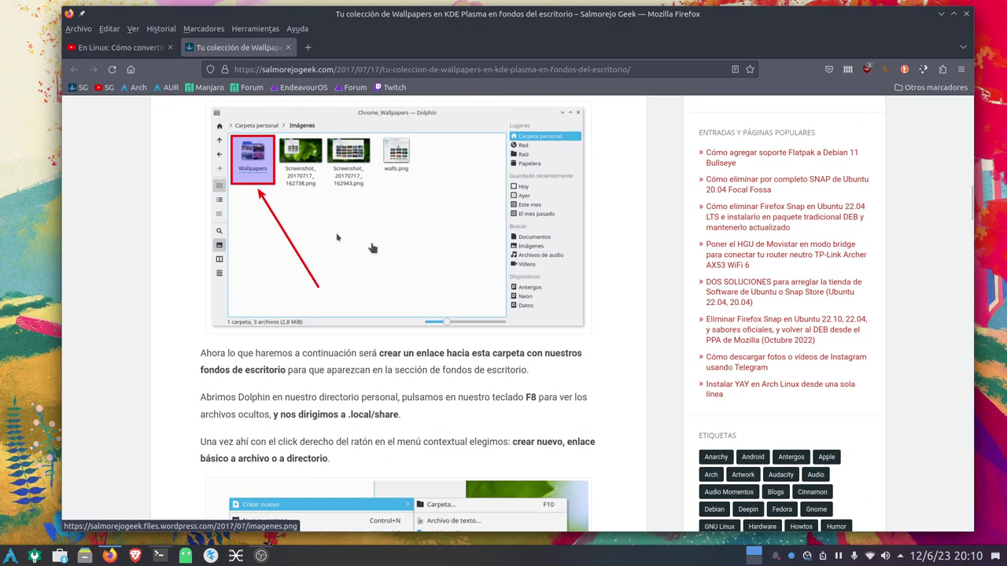
pyautogui.scroll(-10, 377, 261)
pyautogui.scroll(-15, 373, 248)
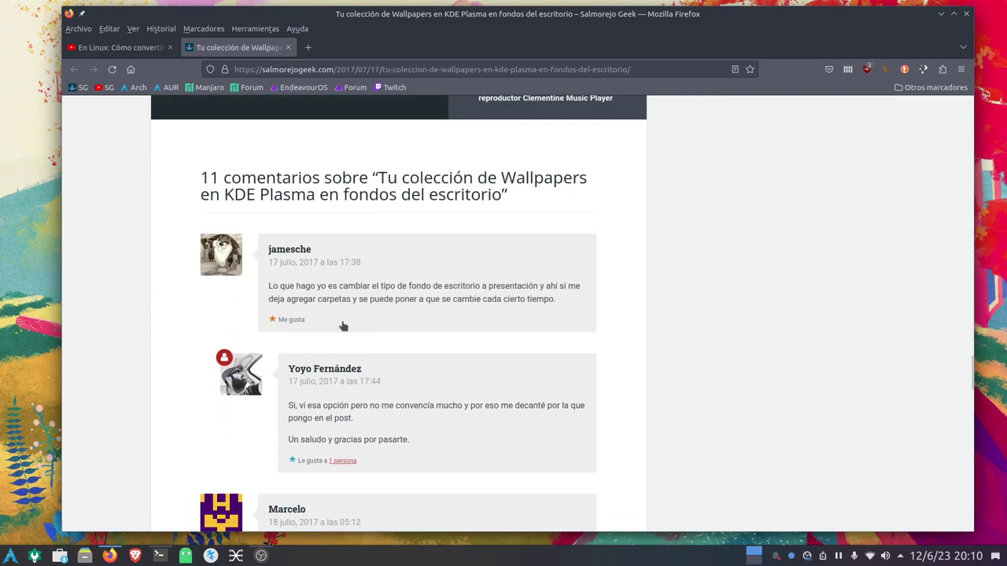
pyautogui.scroll(6, 348, 319)
pyautogui.scroll(-3, 347, 321)
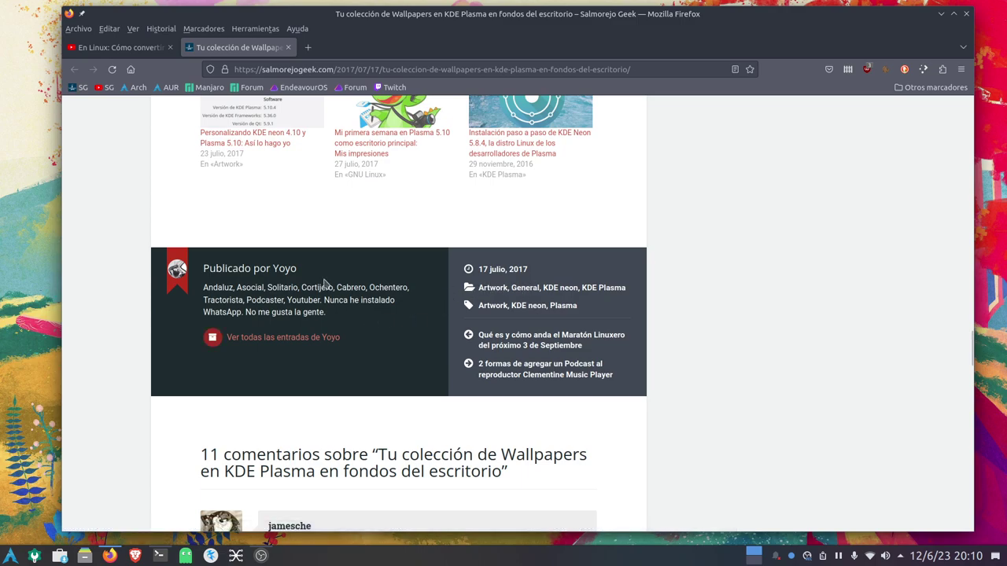
pyautogui.scroll(15, 236, 224)
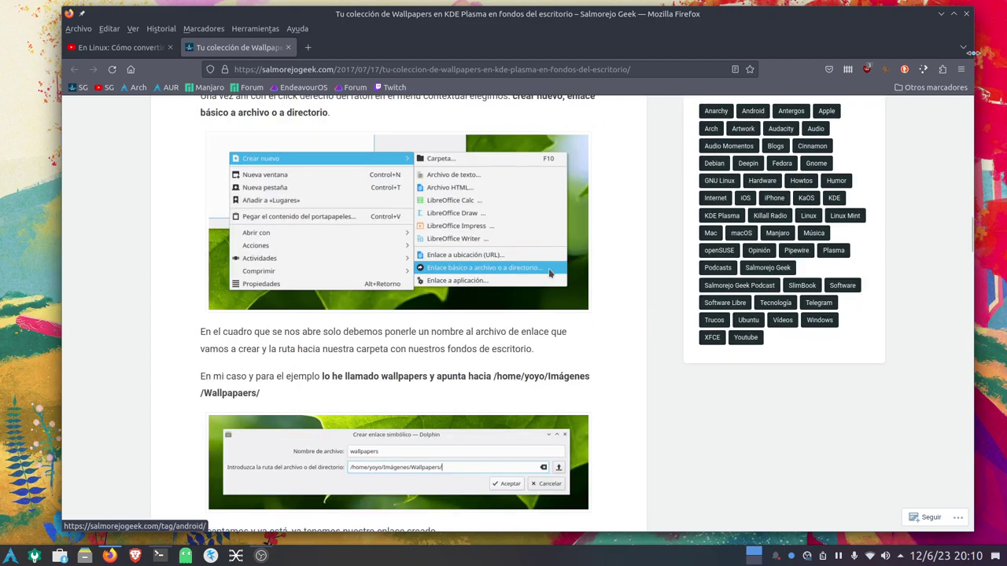
pyautogui.click(118, 47)
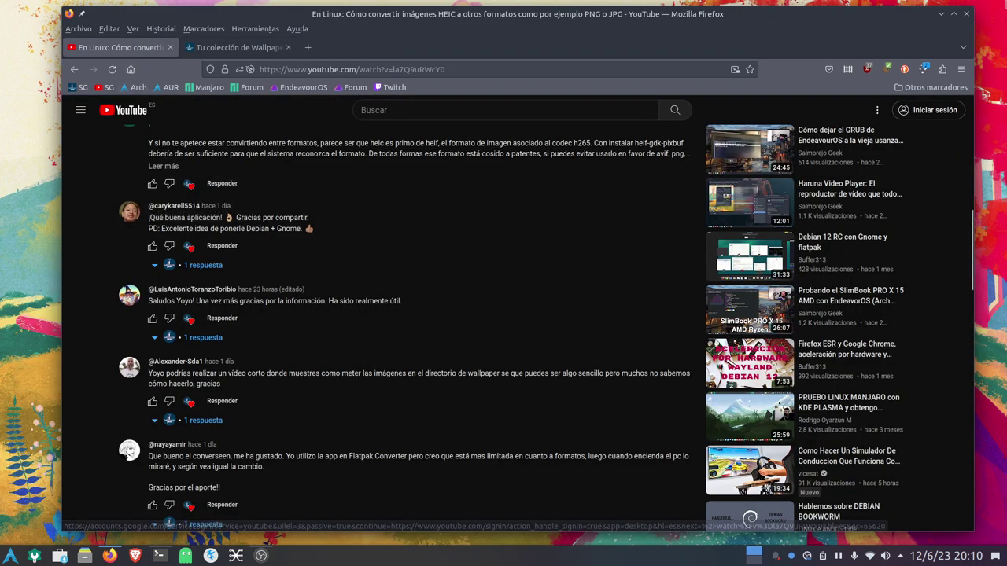
pyautogui.click(941, 14)
# - Browse the wallpaper images in the home directory's Walls folder in Dolphin and return to the home directory
pyautogui.click(84, 556)
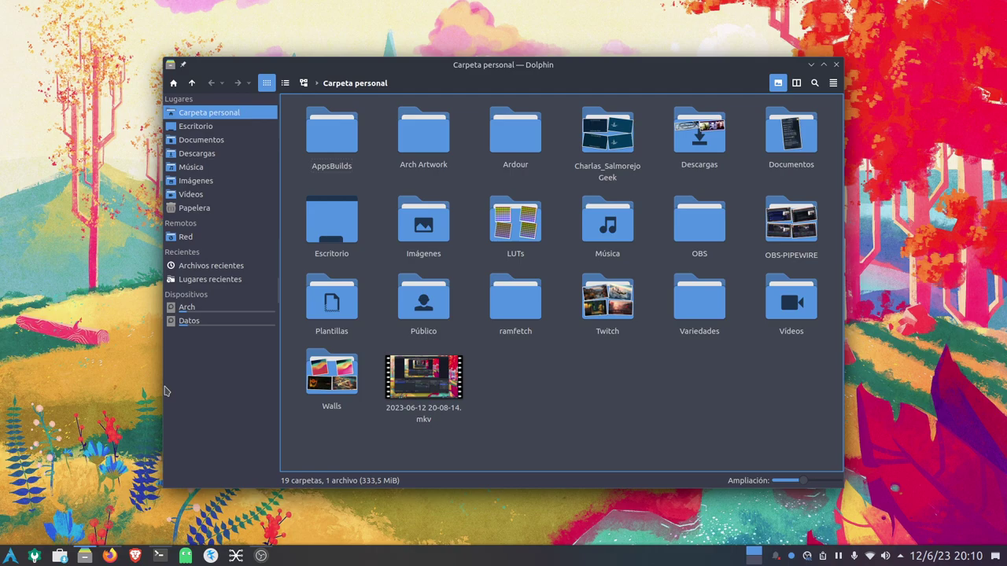
pyautogui.click(342, 389)
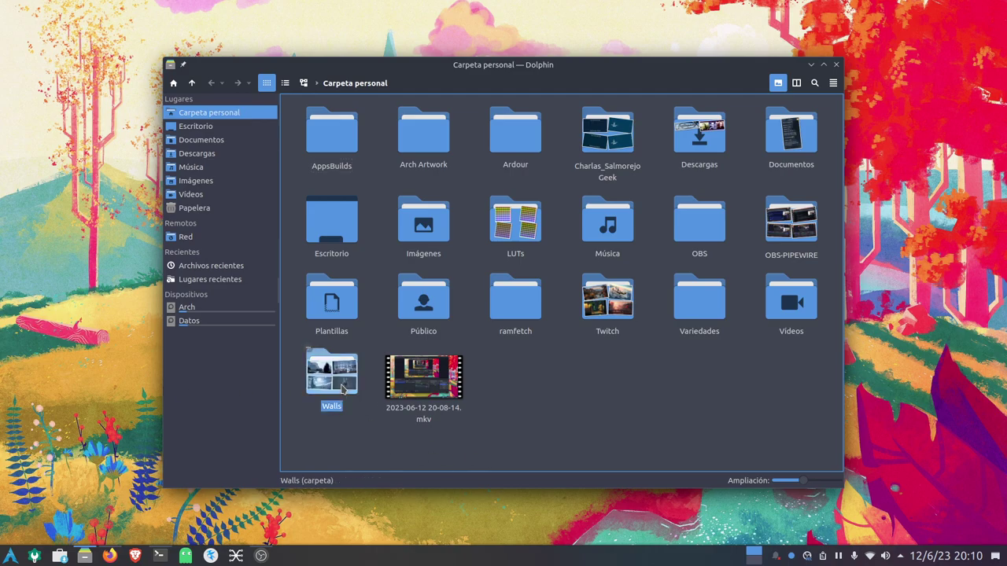
pyautogui.click(358, 447)
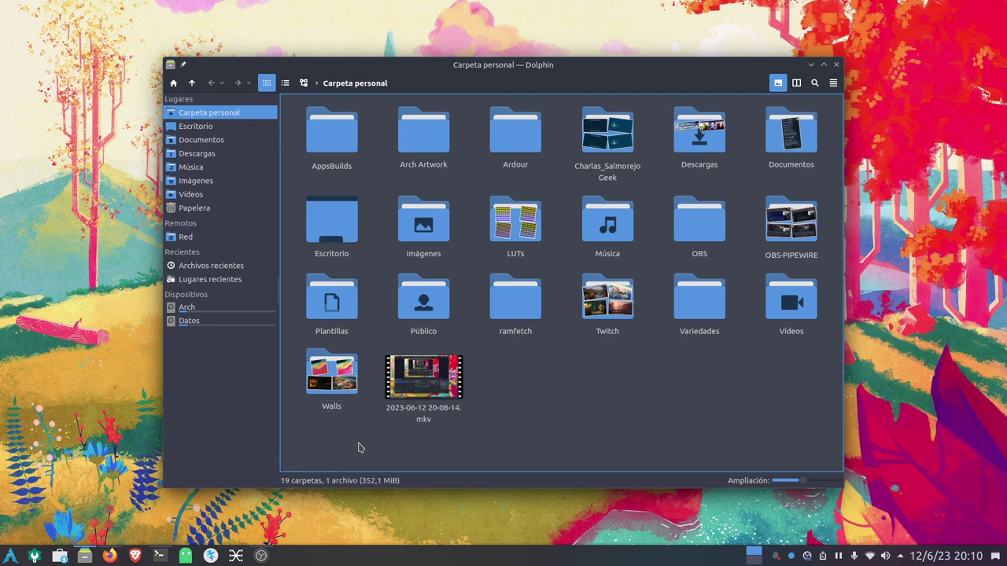
pyautogui.doubleClick(337, 382)
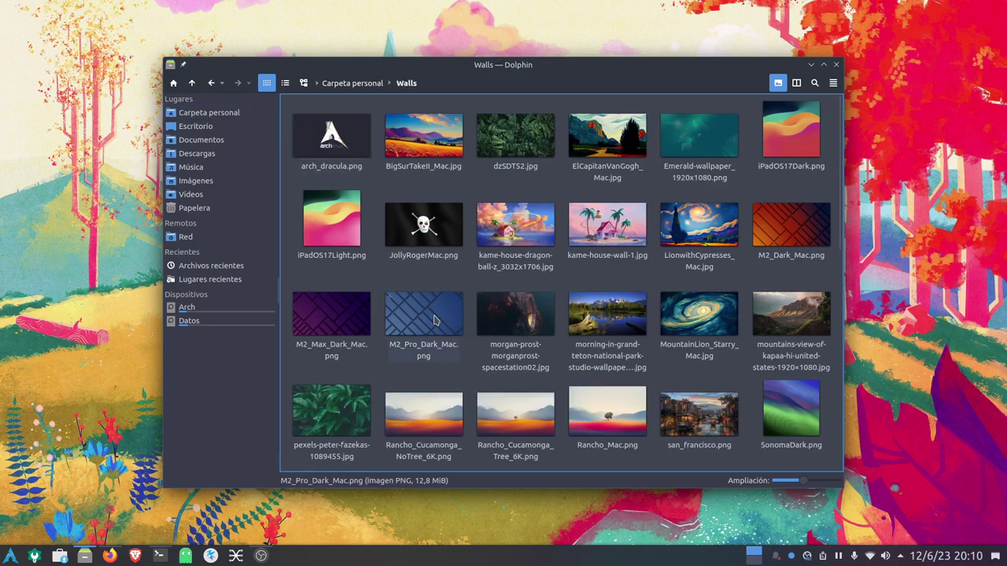
pyautogui.moveTo(568, 69); pyautogui.dragTo(509, 34)
pyautogui.scroll(-6, 469, 233)
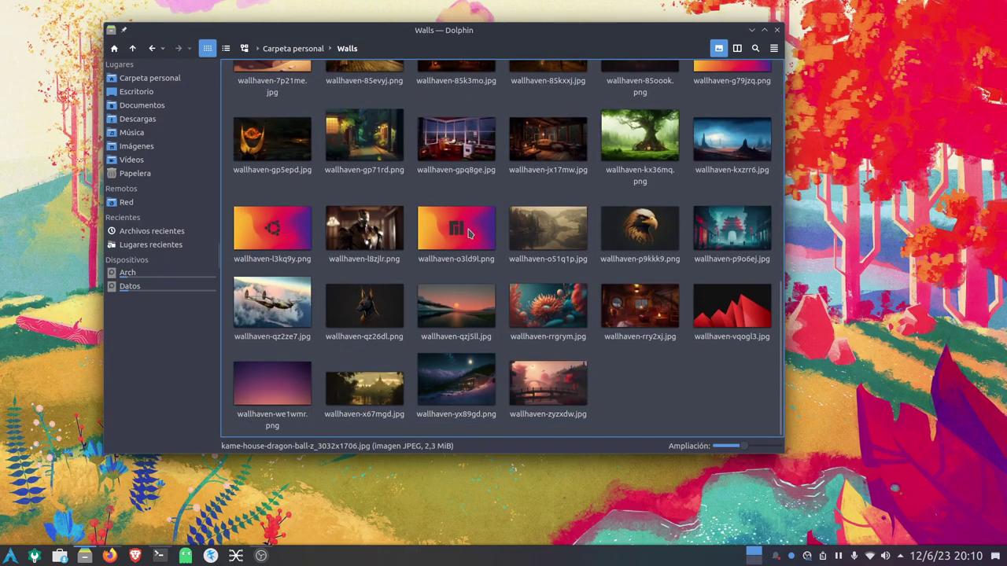
pyautogui.scroll(8, 535, 297)
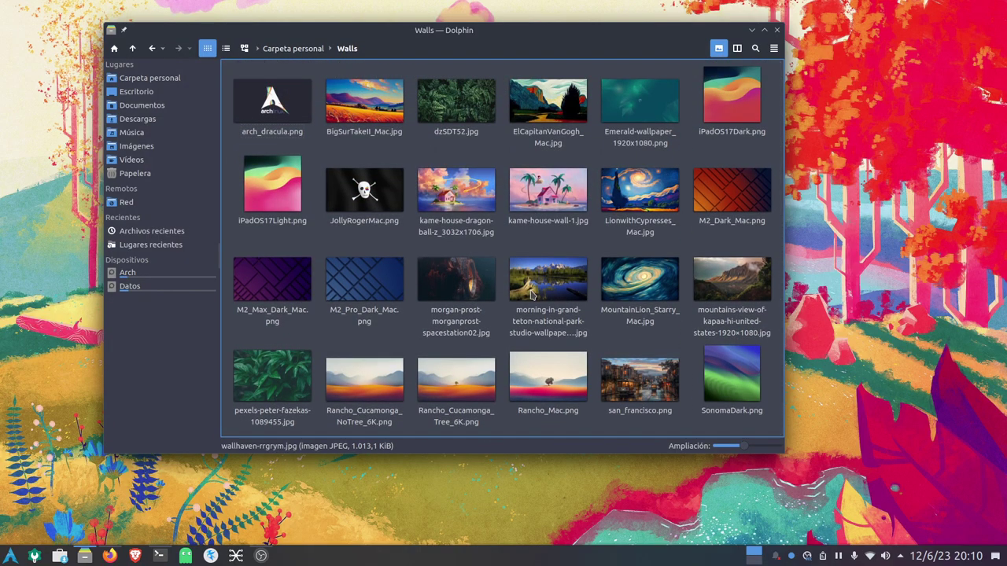
pyautogui.scroll(-8, 531, 295)
pyautogui.scroll(8, 433, 189)
pyautogui.click(293, 48)
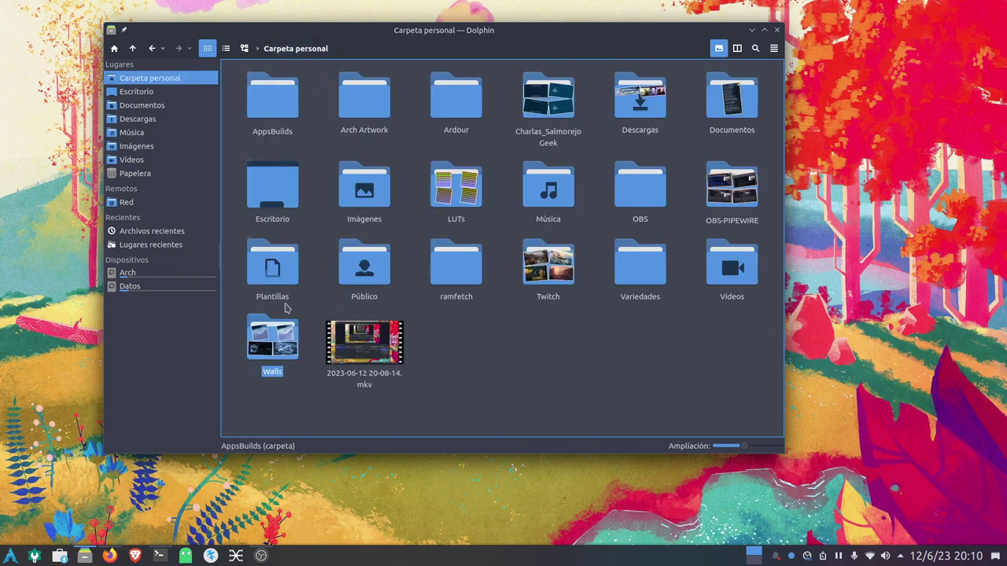
# - Move the Walls folder from the home directory into Imágenes and check its images there
pyautogui.click(282, 355)
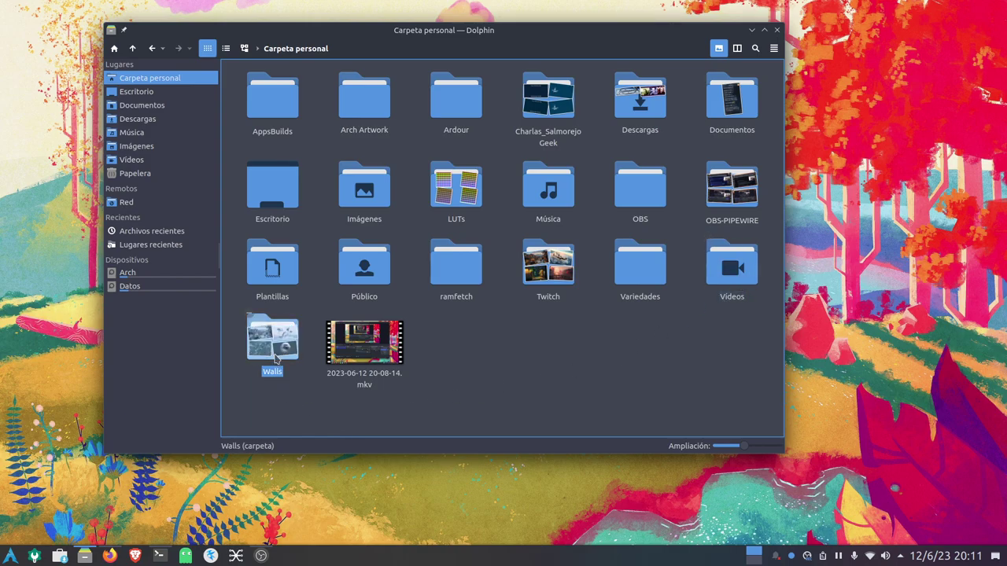
pyautogui.moveTo(275, 359); pyautogui.dragTo(360, 181)
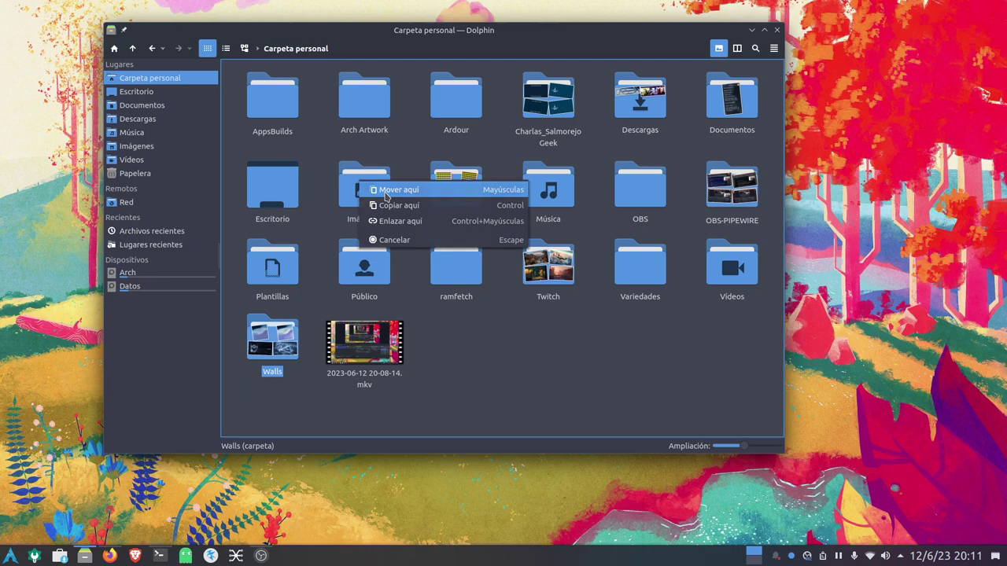
pyautogui.click(375, 194)
pyautogui.click(372, 199)
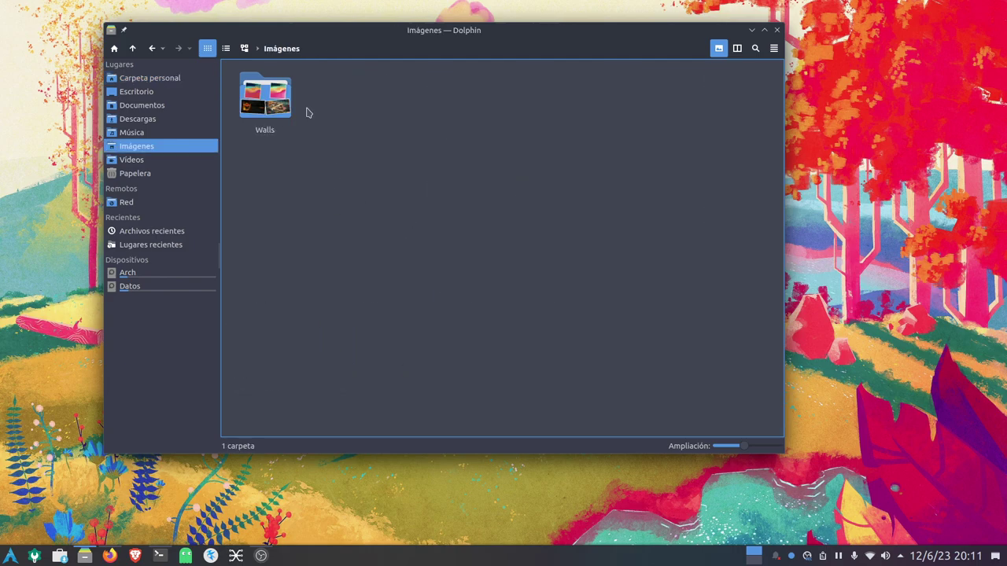
pyautogui.click(265, 98)
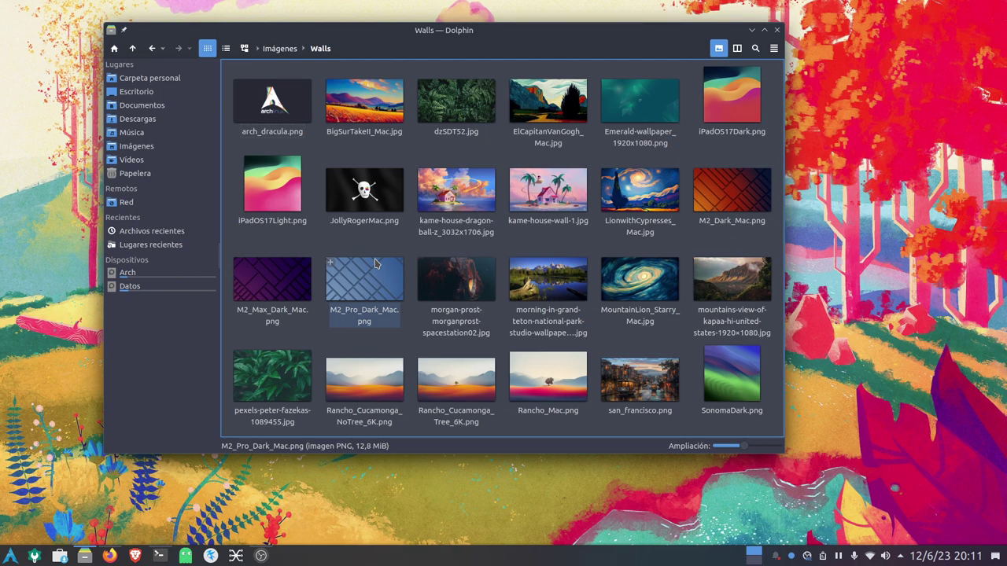
pyautogui.click(277, 50)
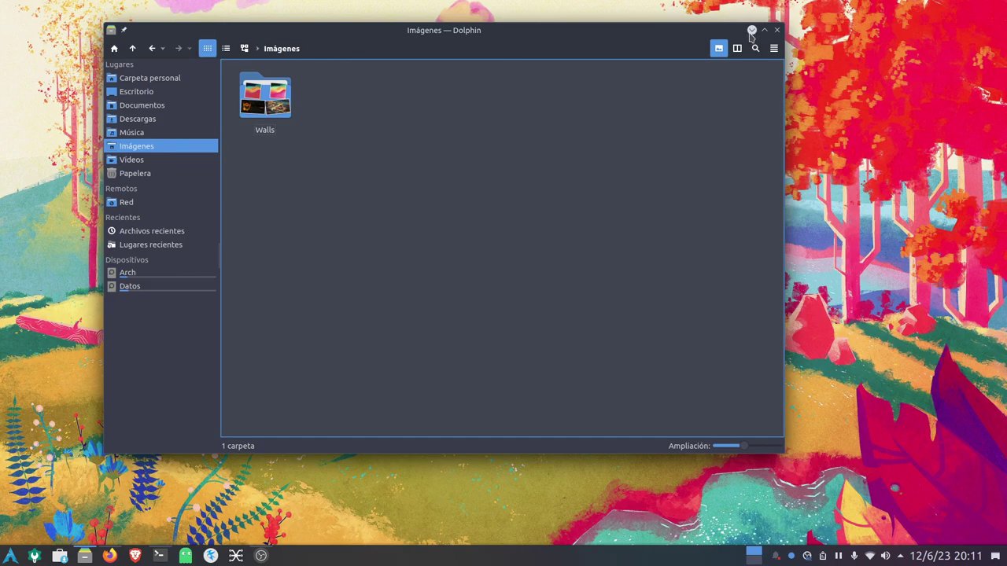
# - Minimize the file manager, look through the wallpapers offered in the desktop background preferences and close them without changes
pyautogui.click(750, 32)
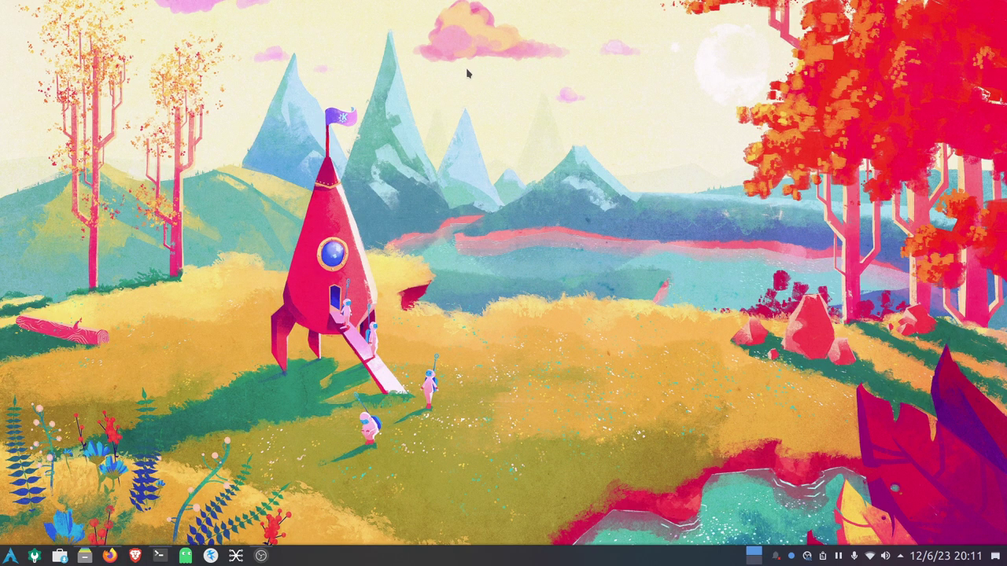
pyautogui.rightClick(520, 62)
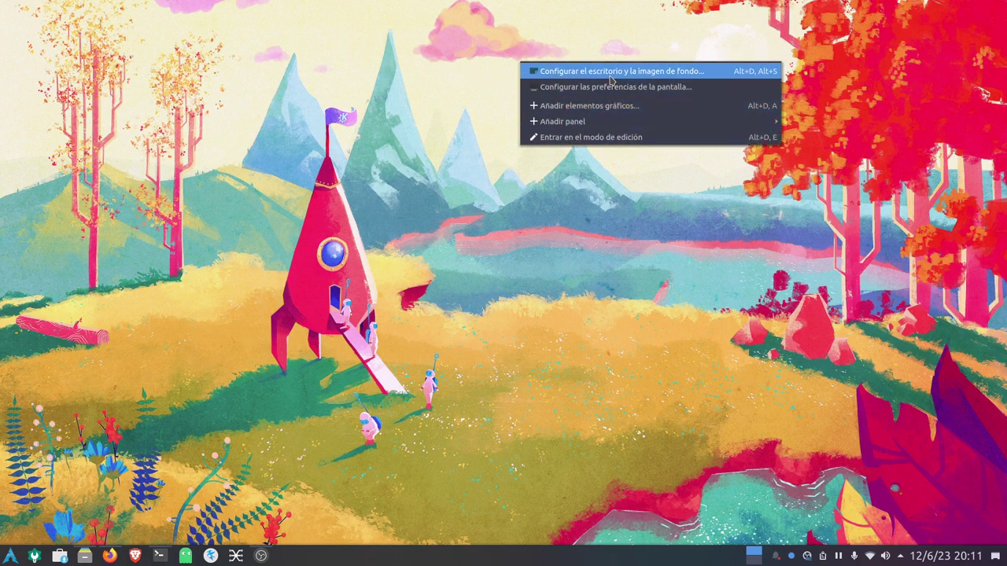
pyautogui.click(611, 77)
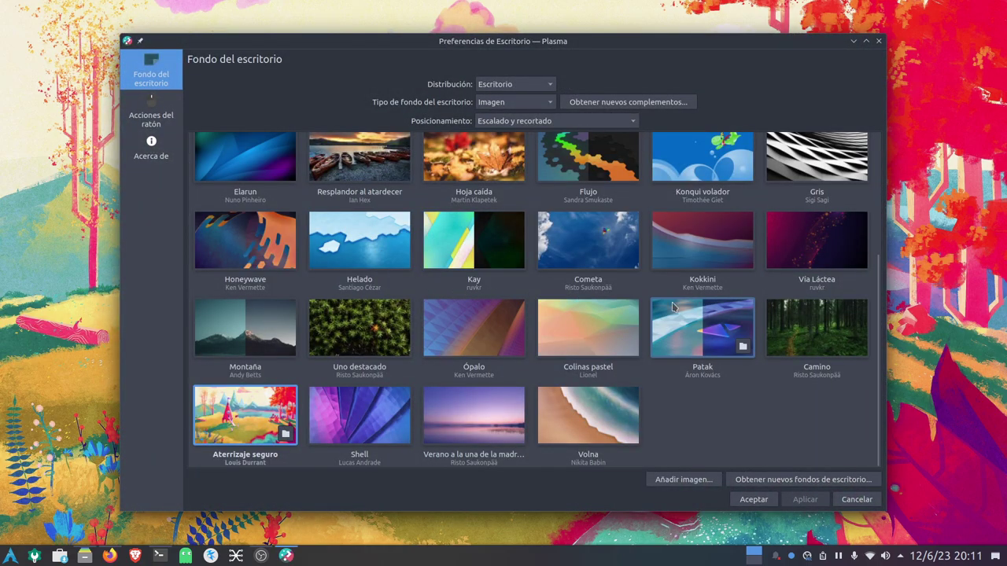
pyautogui.scroll(-5, 751, 352)
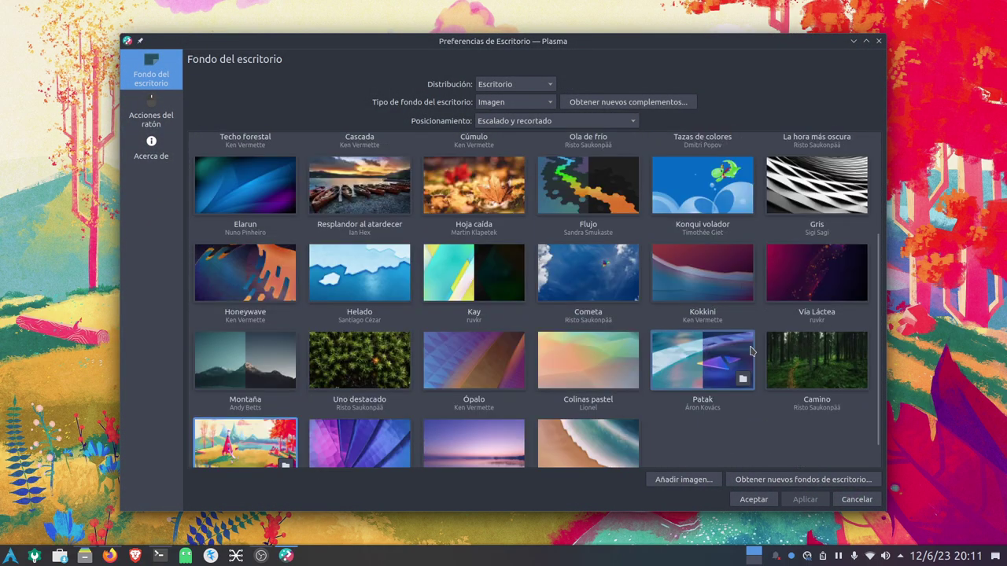
pyautogui.scroll(5, 696, 338)
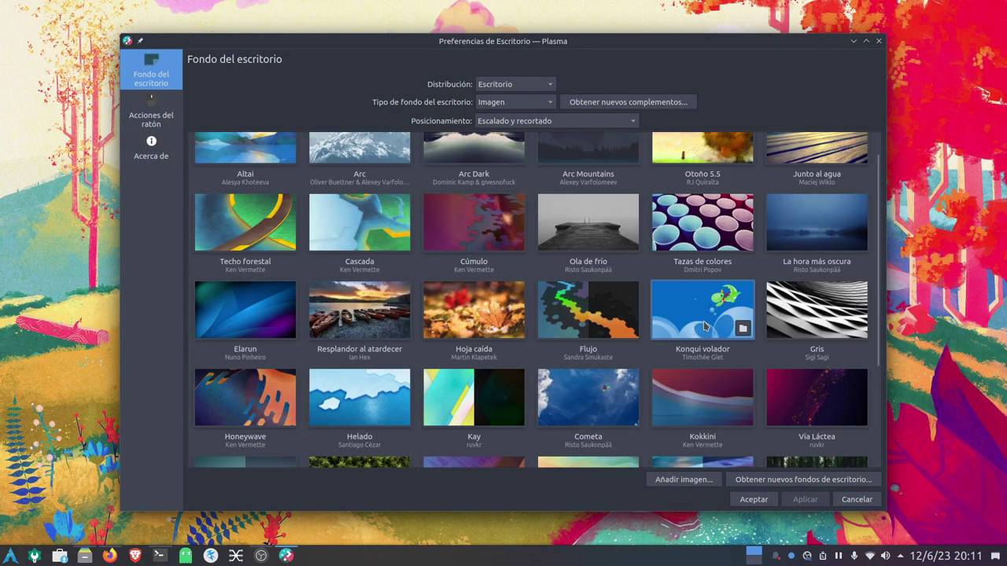
pyautogui.scroll(-4, 583, 296)
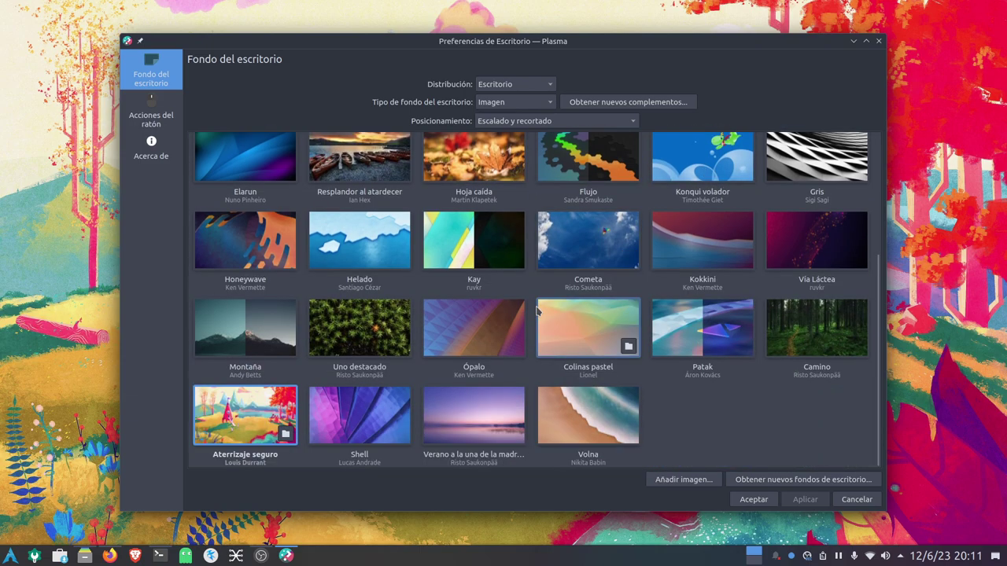
pyautogui.scroll(2, 692, 236)
pyautogui.click(877, 43)
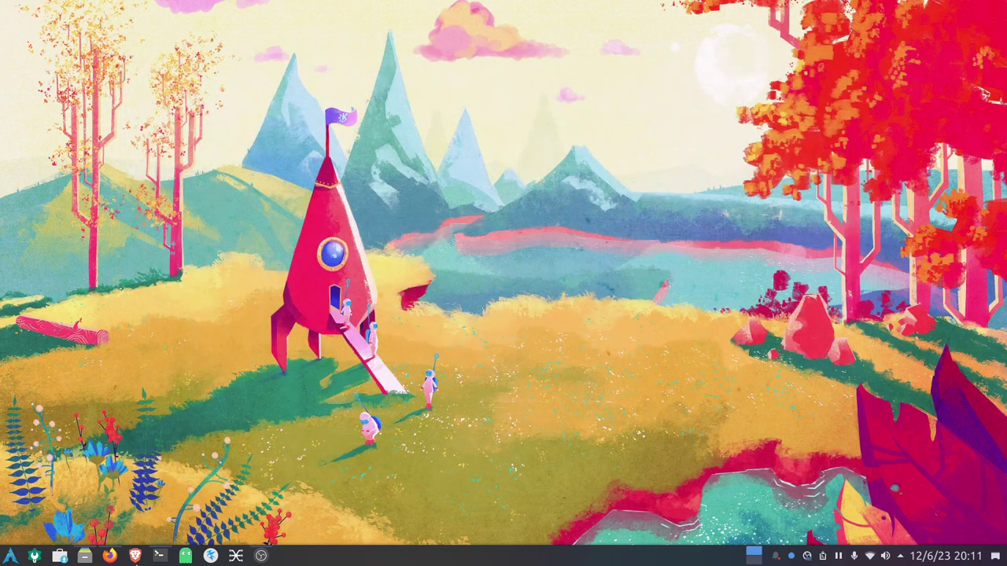
# - Open the home directory in Dolphin and turn on the display of hidden files
pyautogui.click(88, 556)
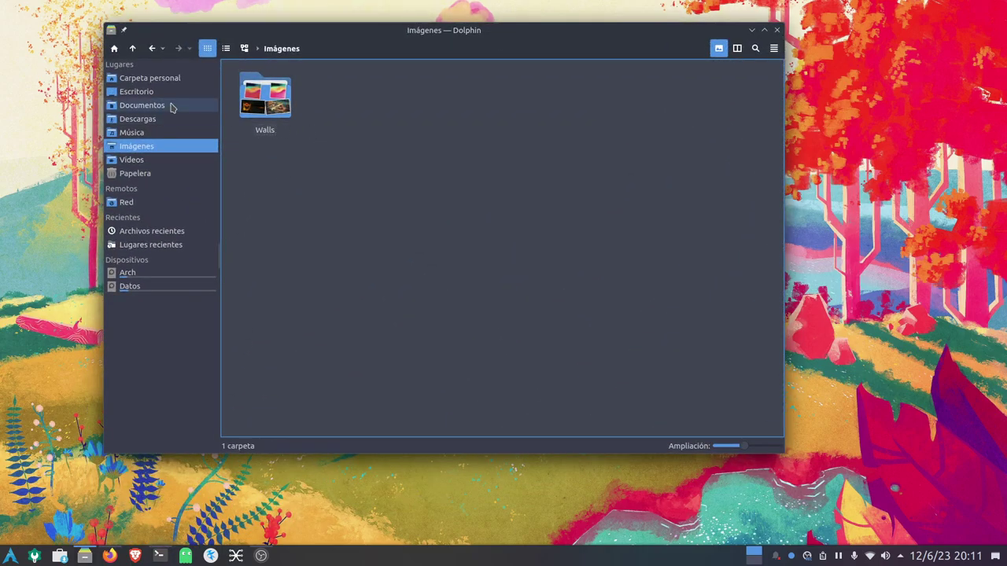
pyautogui.click(157, 82)
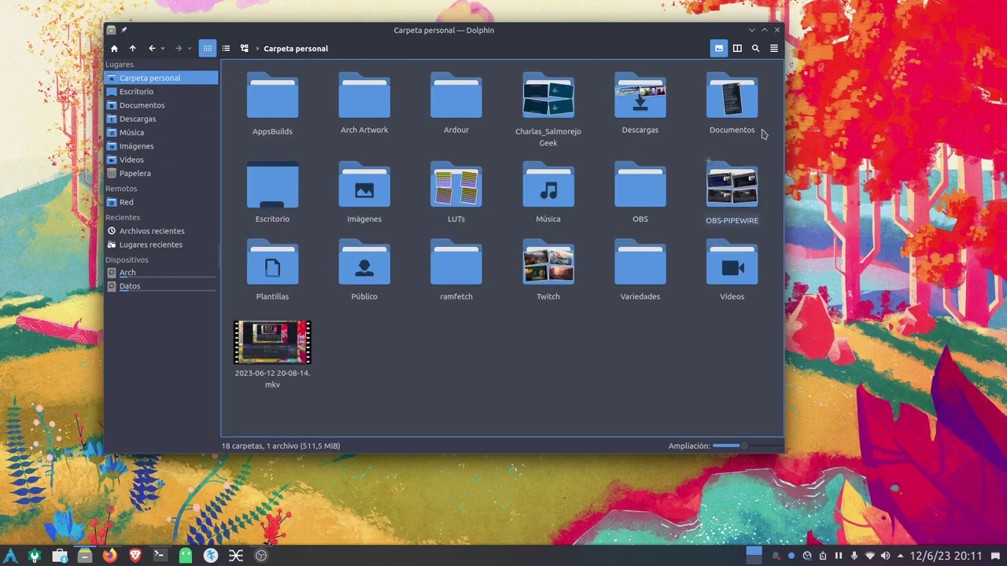
pyautogui.click(774, 48)
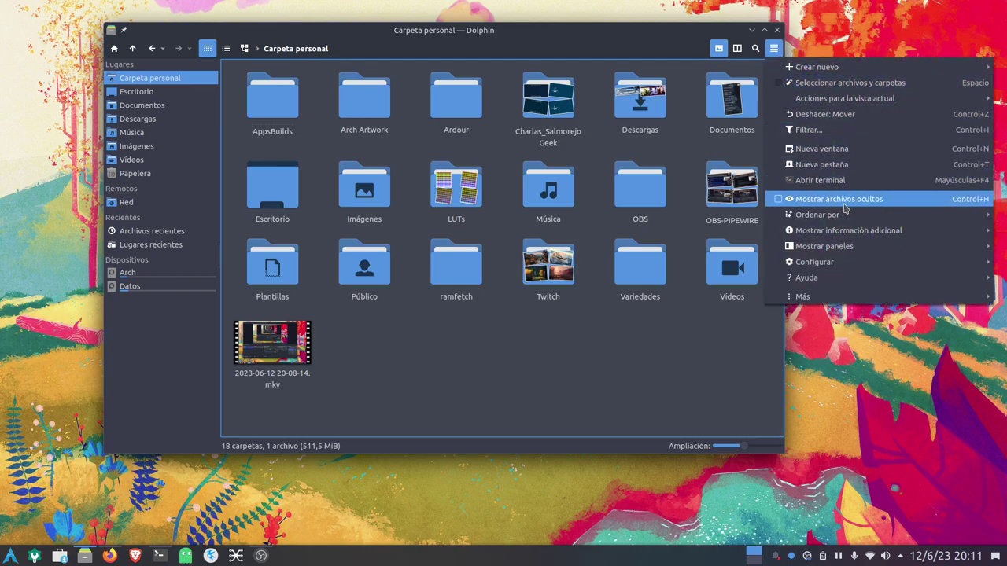
pyautogui.click(755, 135)
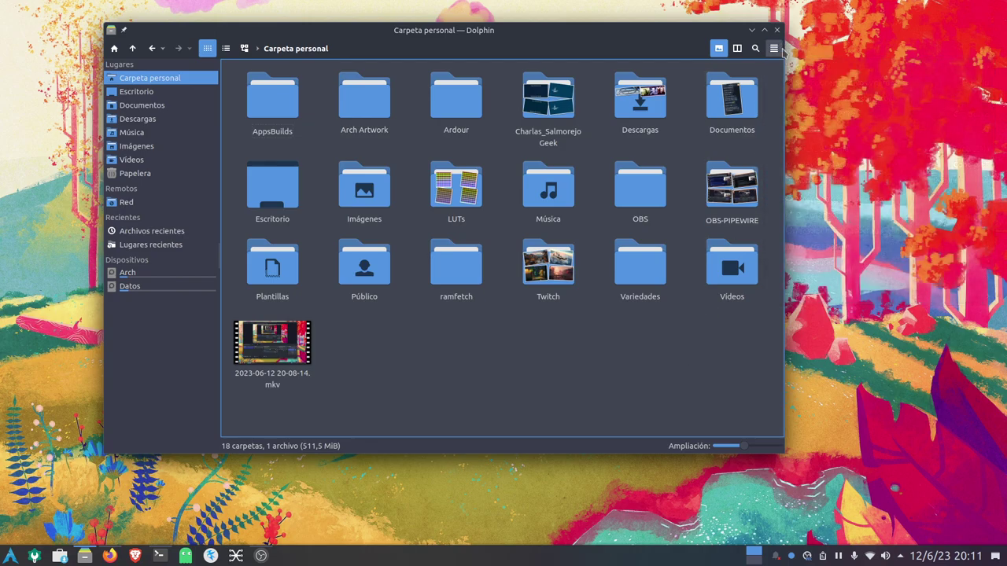
pyautogui.click(775, 50)
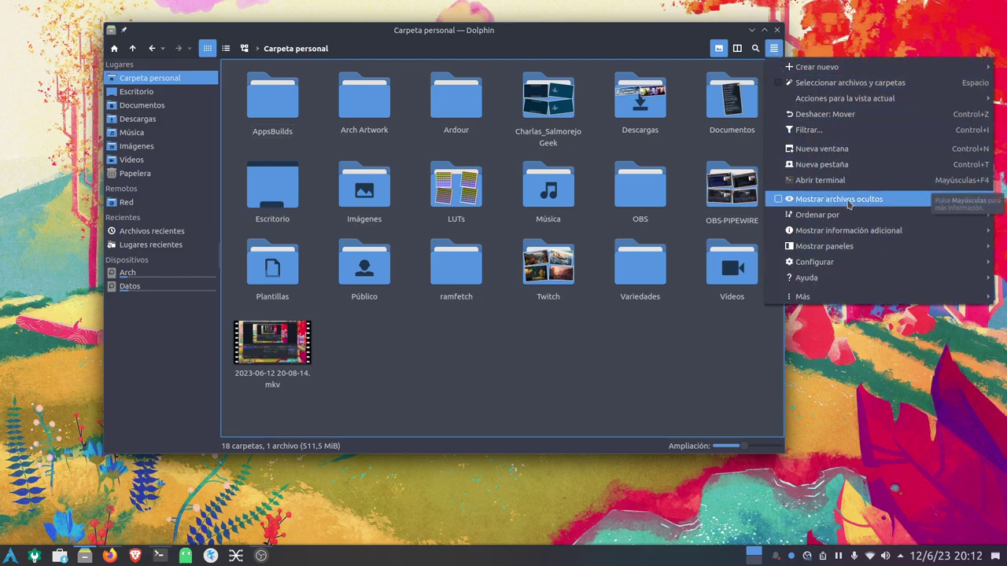
pyautogui.click(940, 199)
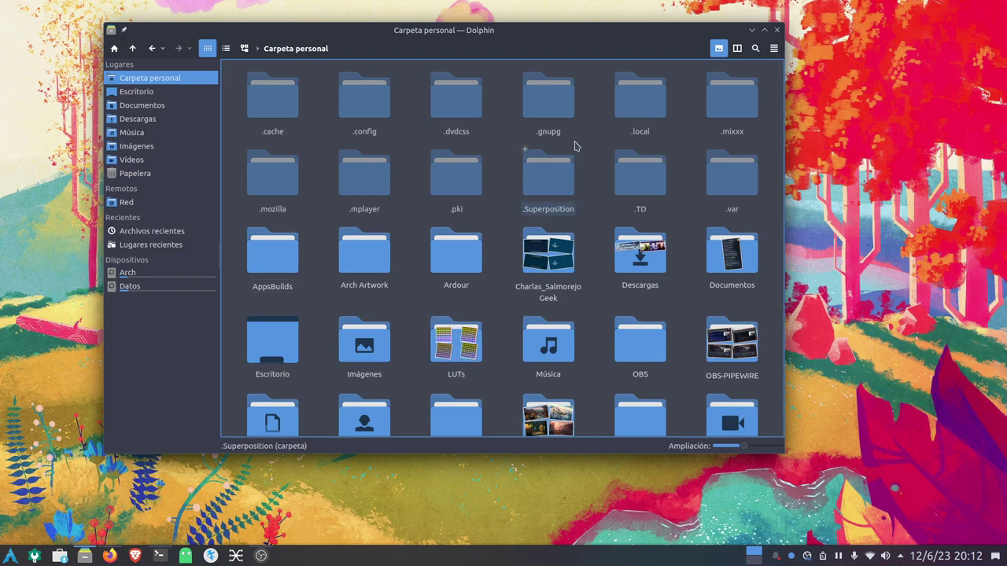
# - Open the share folder inside the hidden .local directory and enlarge the file manager window
pyautogui.doubleClick(644, 104)
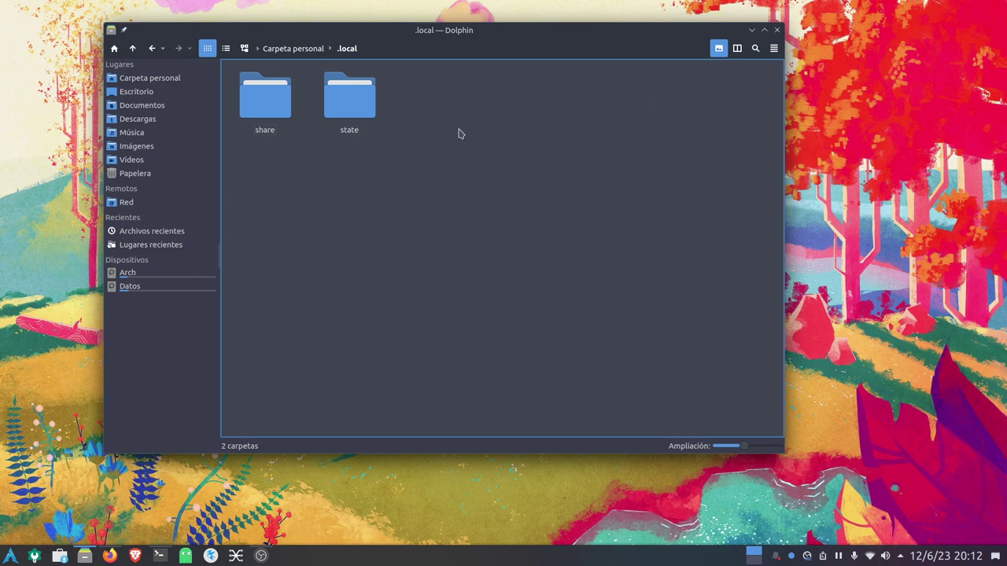
pyautogui.click(273, 109)
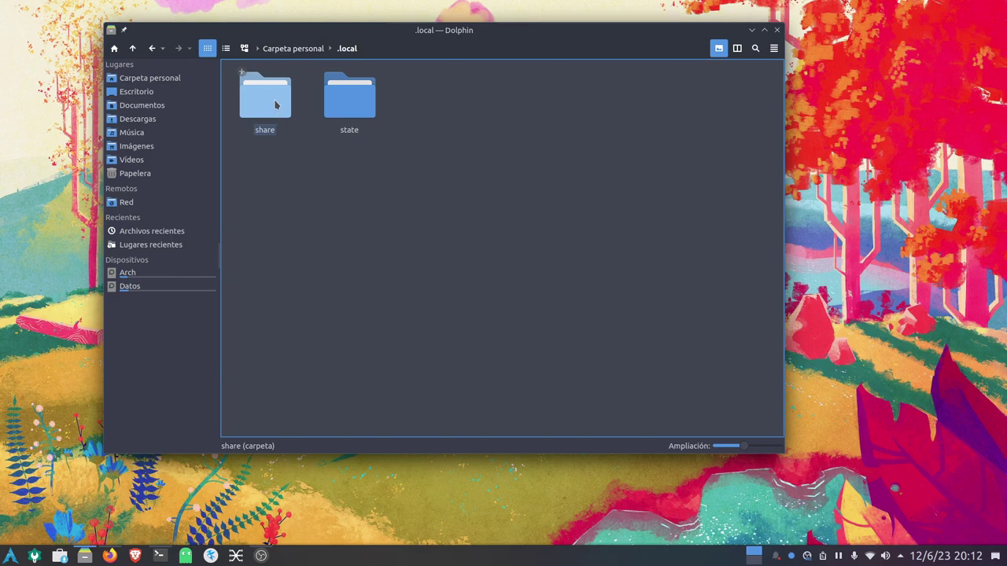
pyautogui.doubleClick(275, 104)
pyautogui.moveTo(778, 456); pyautogui.dragTo(847, 518)
pyautogui.scroll(-5, 633, 338)
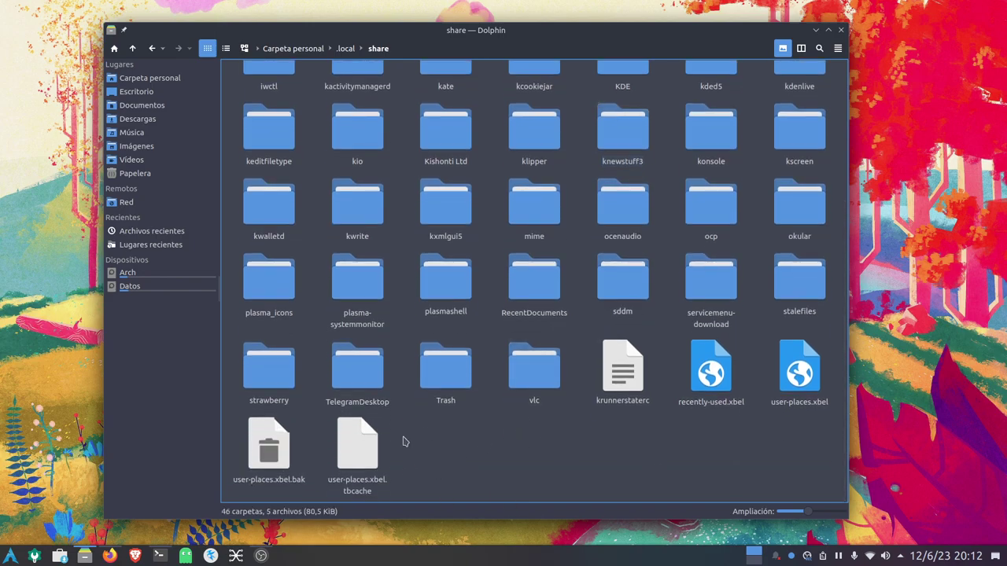
# - Create a symbolic link named wallpapers in .local/share that points to the Walls directory inside Imágenes
pyautogui.rightClick(464, 437)
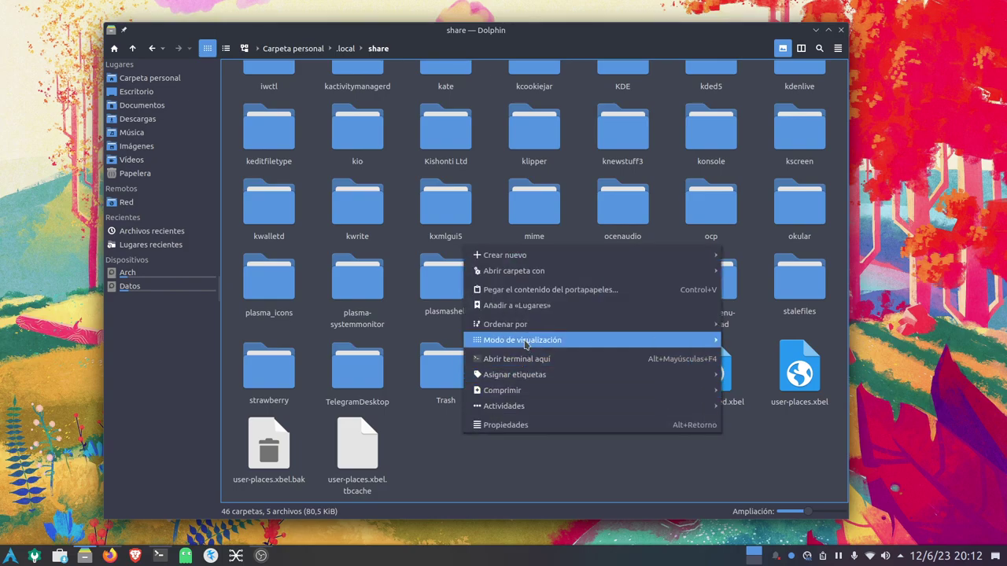
pyautogui.moveTo(542, 259)
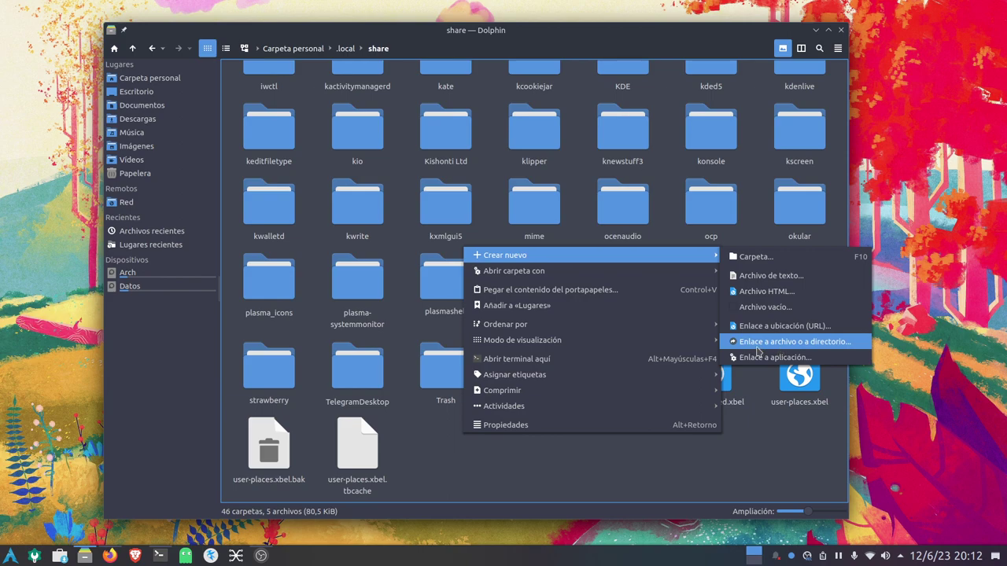
pyautogui.click(797, 345)
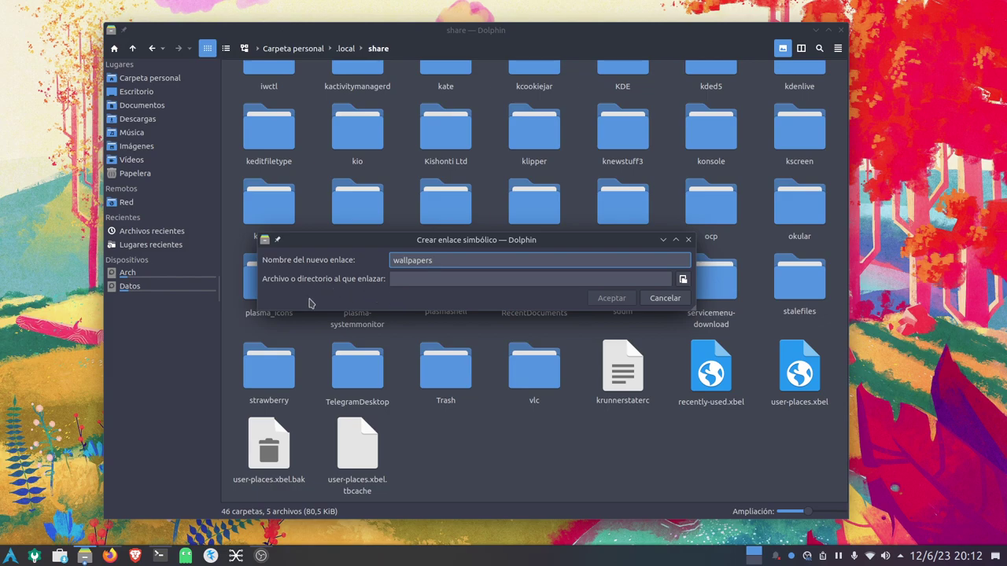
pyautogui.click(432, 283)
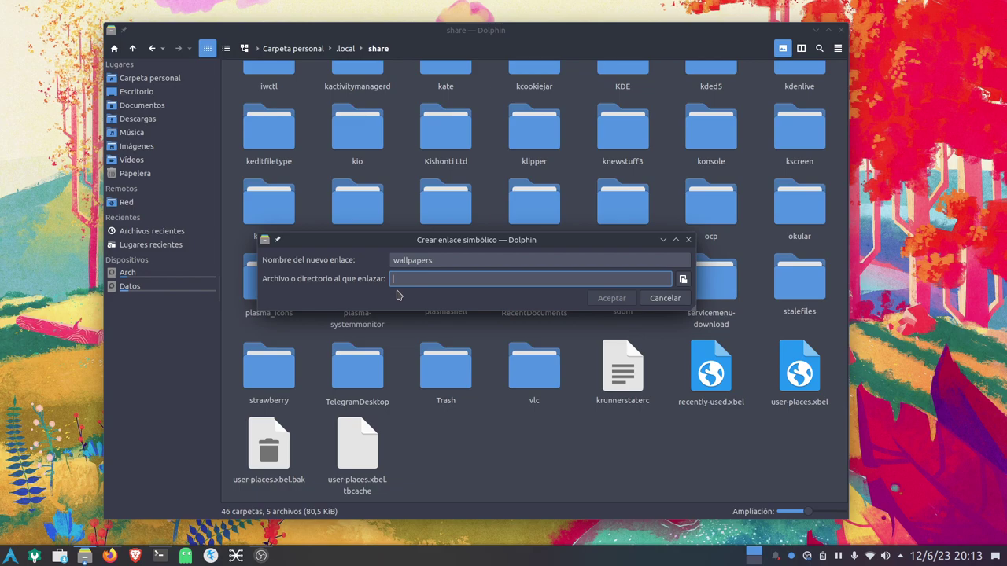
pyautogui.click(683, 280)
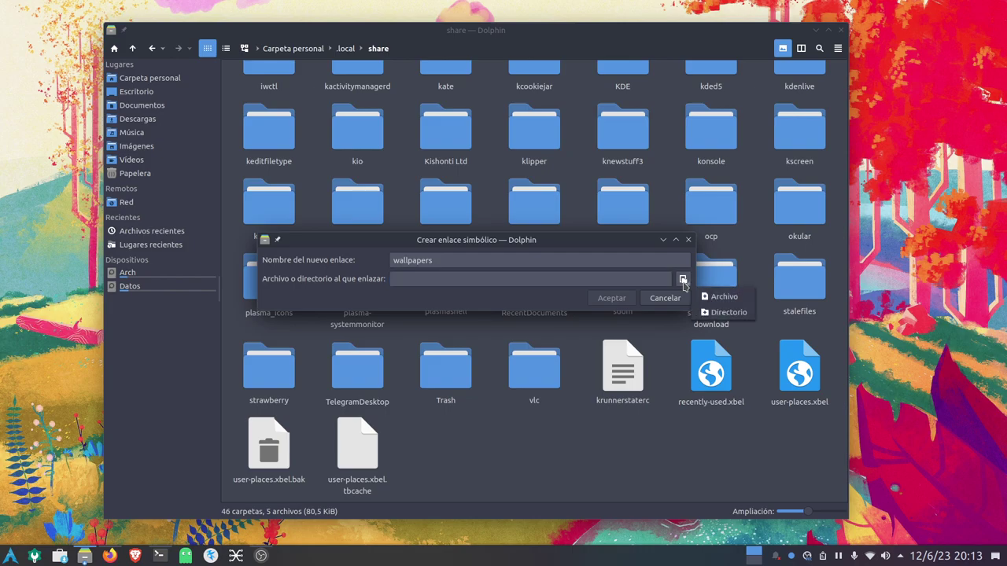
pyautogui.click(728, 313)
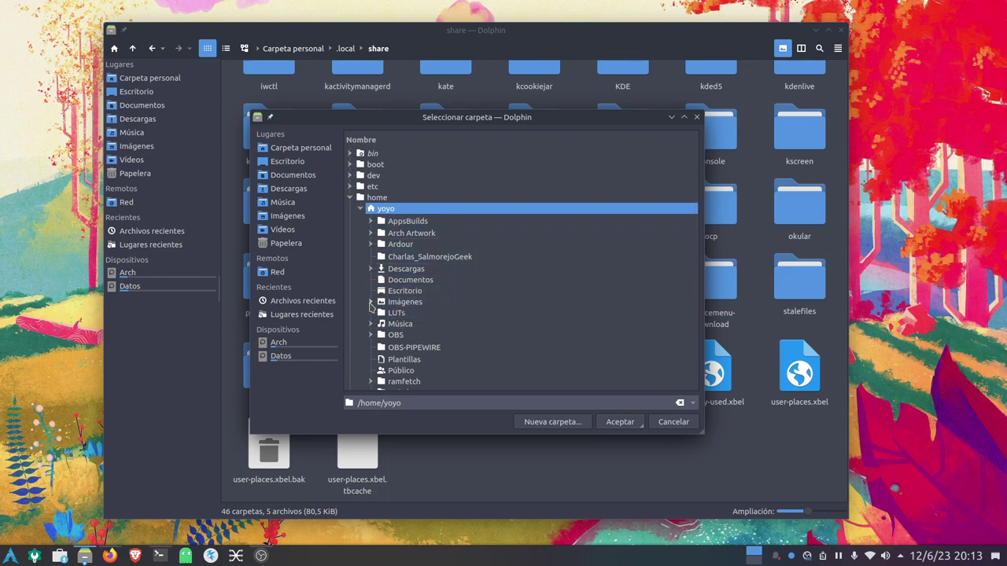
pyautogui.click(370, 304)
pyautogui.click(414, 314)
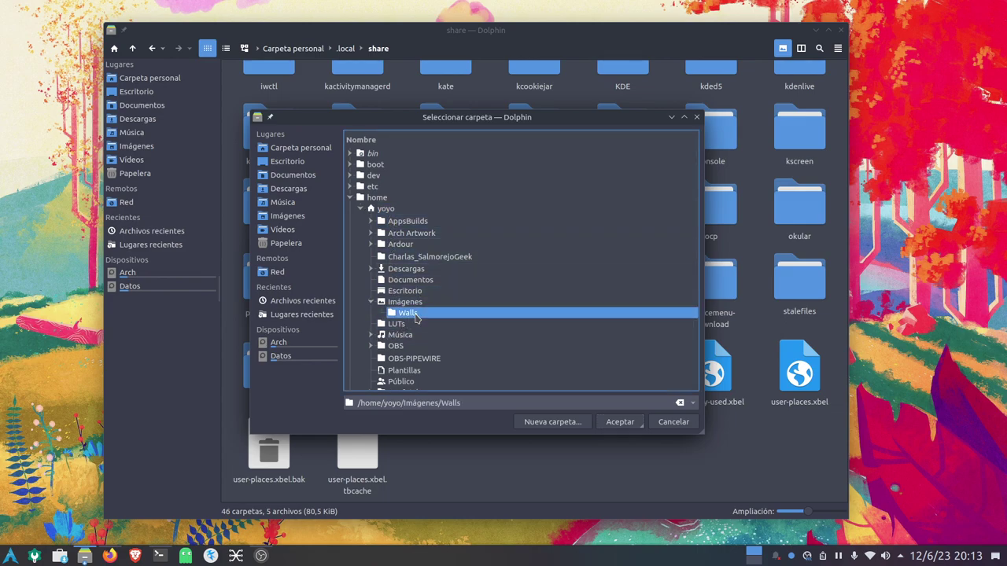
pyautogui.click(620, 422)
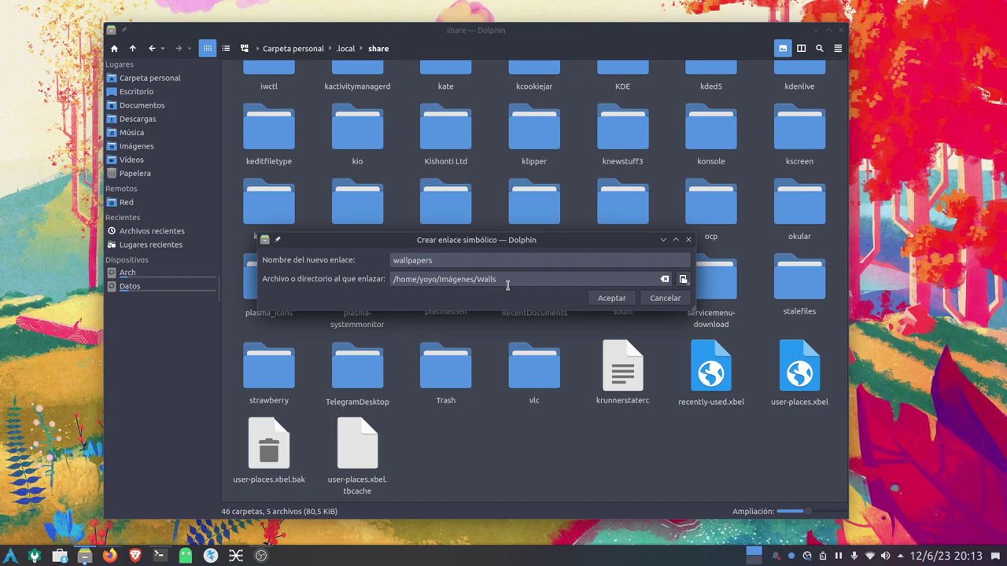
pyautogui.click(611, 301)
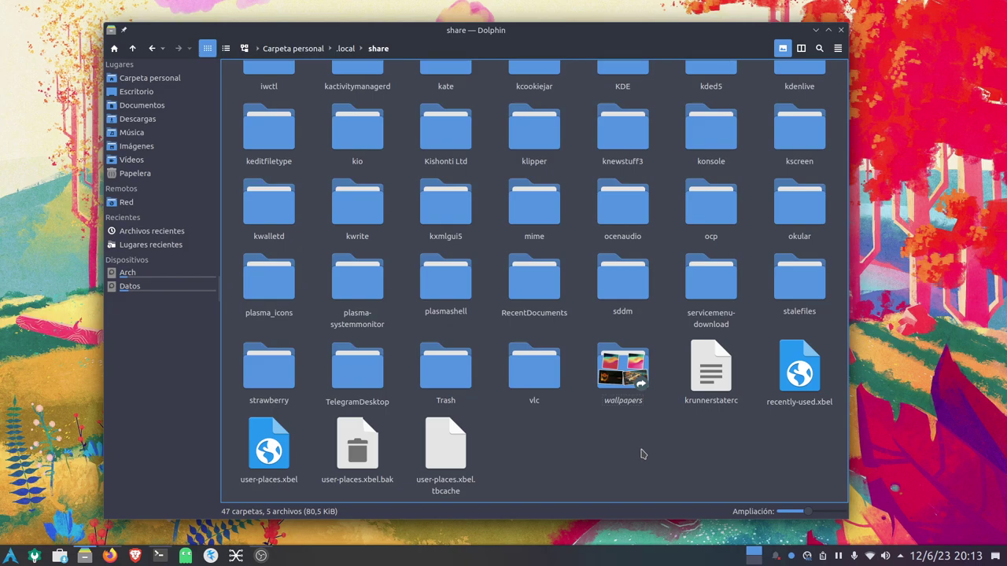
# - Check the Walls folder in Imágenes, turn off hidden files in the home directory and close Dolphin
pyautogui.click(141, 147)
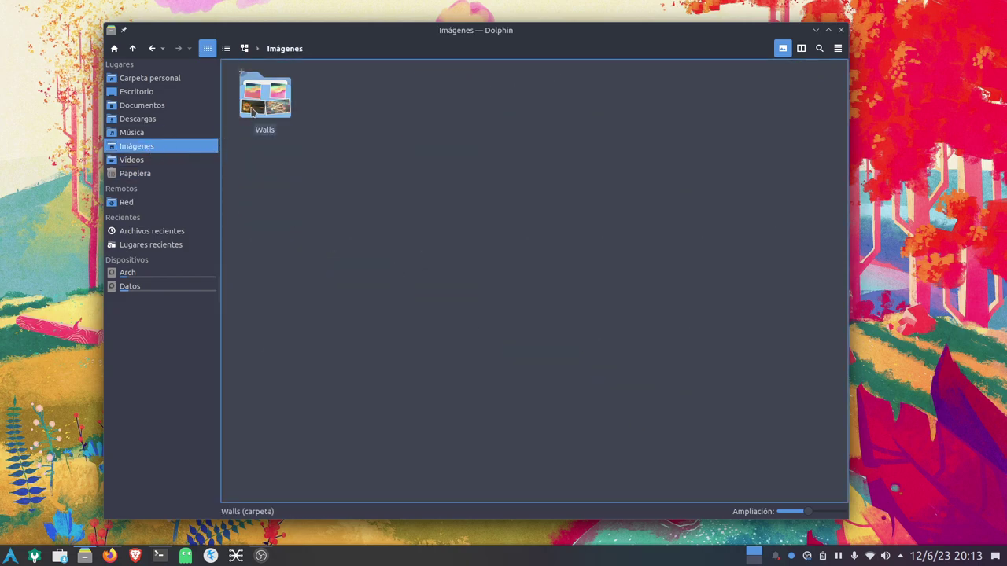
pyautogui.click(183, 79)
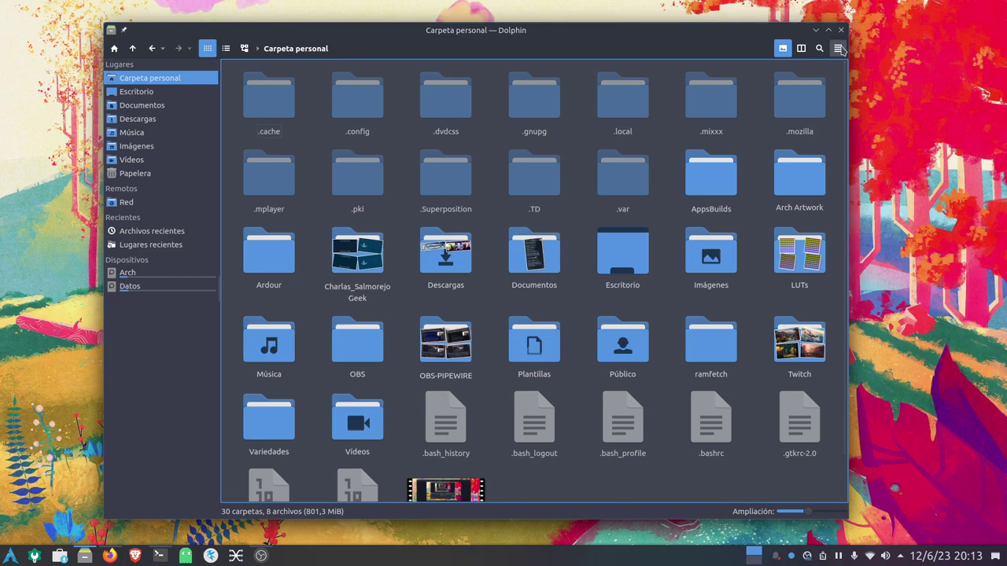
pyautogui.click(837, 48)
pyautogui.click(832, 201)
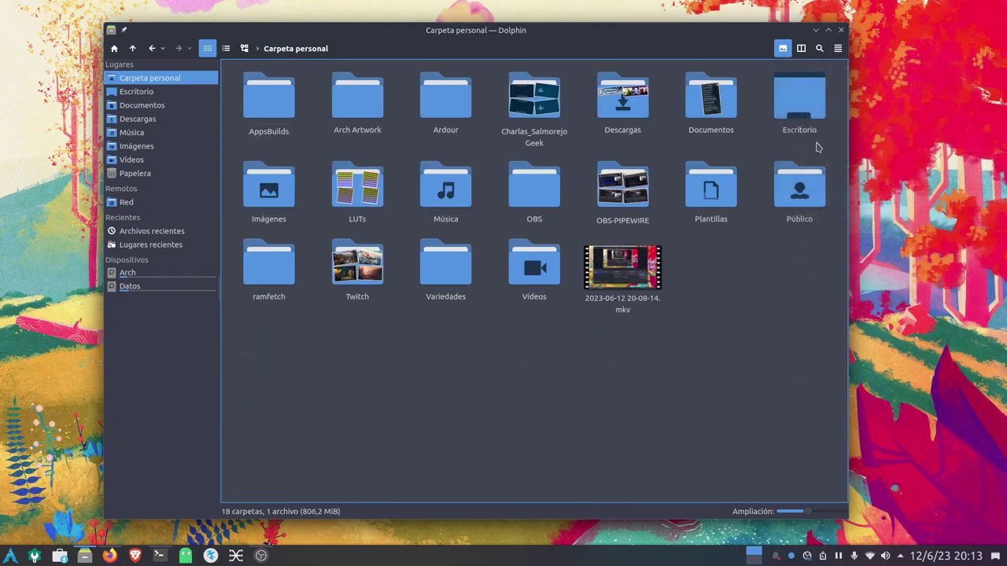
pyautogui.click(840, 30)
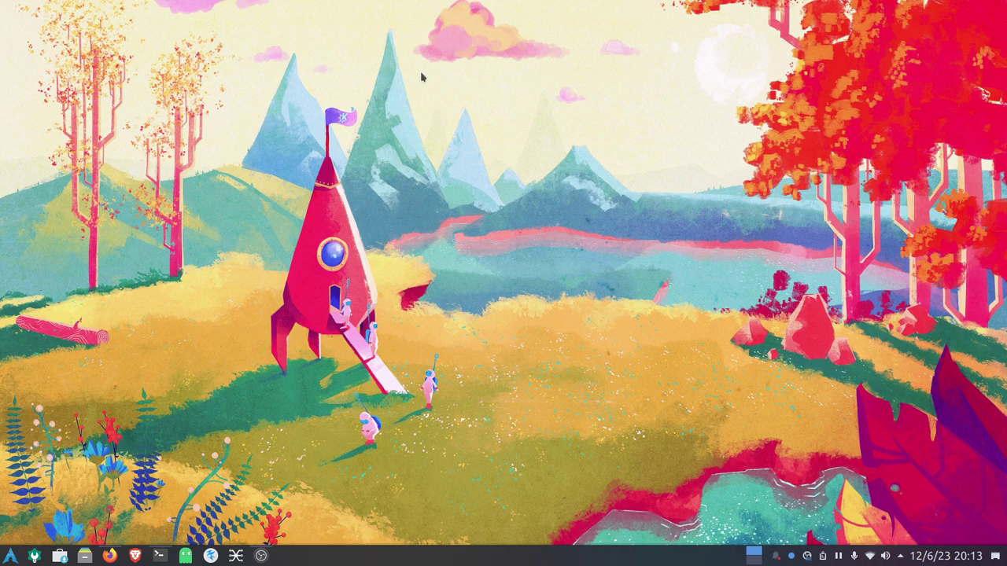
# - Set the mountains-view-of-kapaa image from the linked collection as the desktop background in the desktop preferences
pyautogui.rightClick(422, 76)
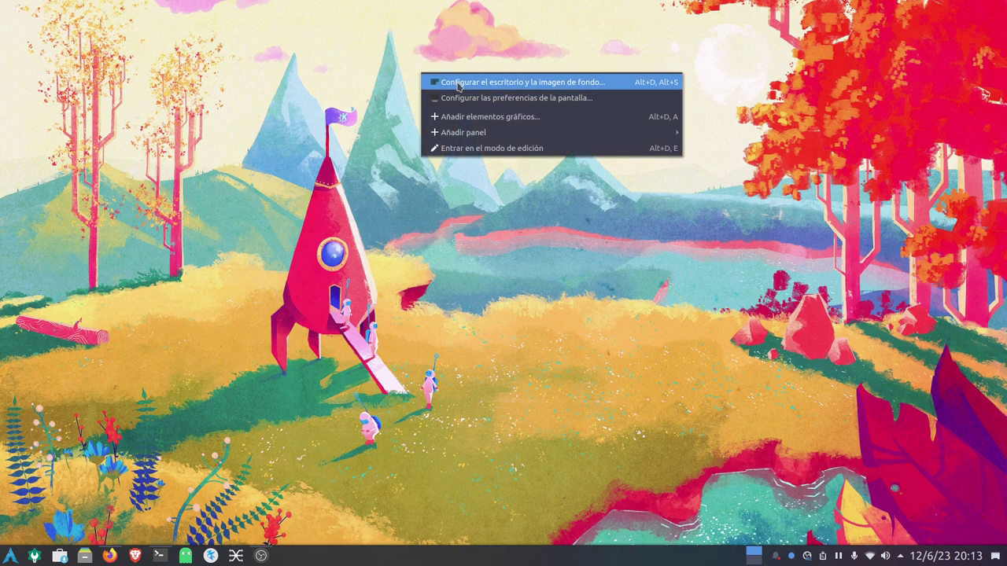
pyautogui.click(497, 87)
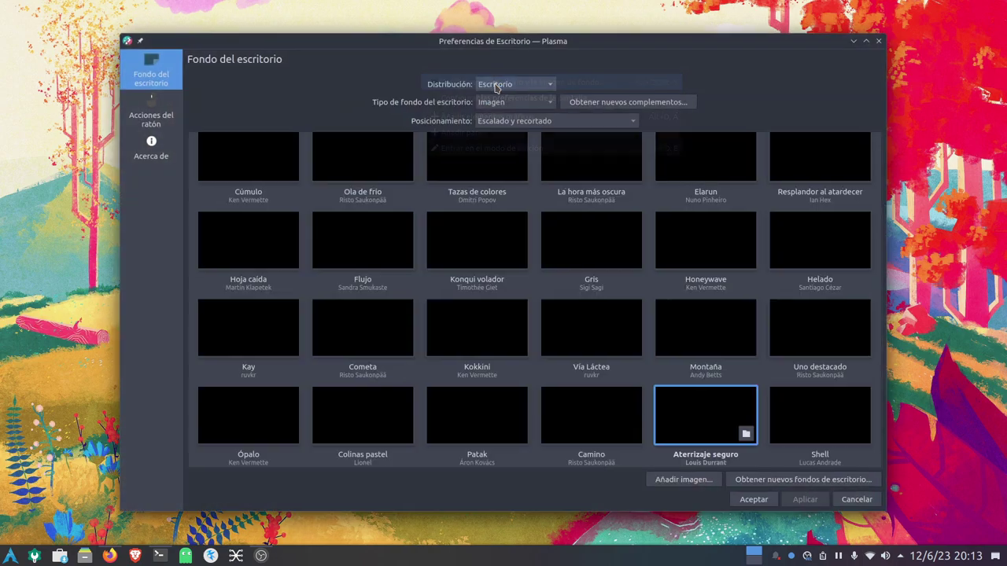
pyautogui.scroll(-2, 483, 403)
pyautogui.scroll(10, 483, 404)
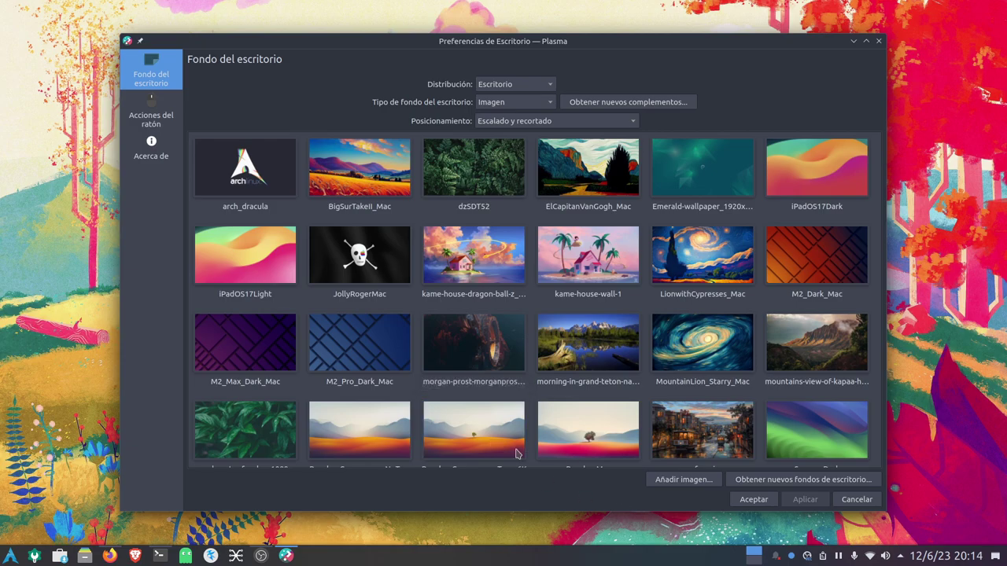
pyautogui.scroll(-1, 654, 378)
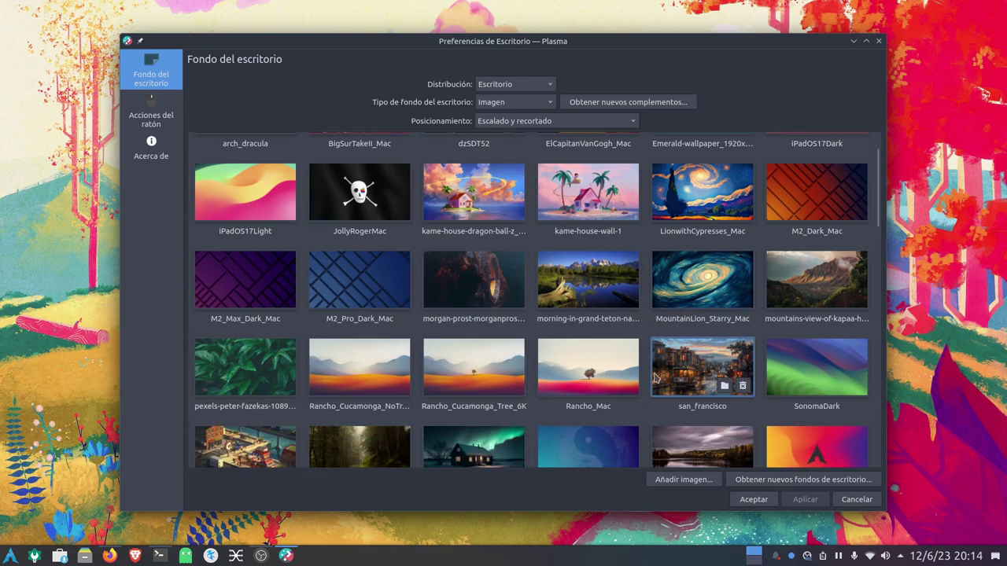
pyautogui.click(808, 293)
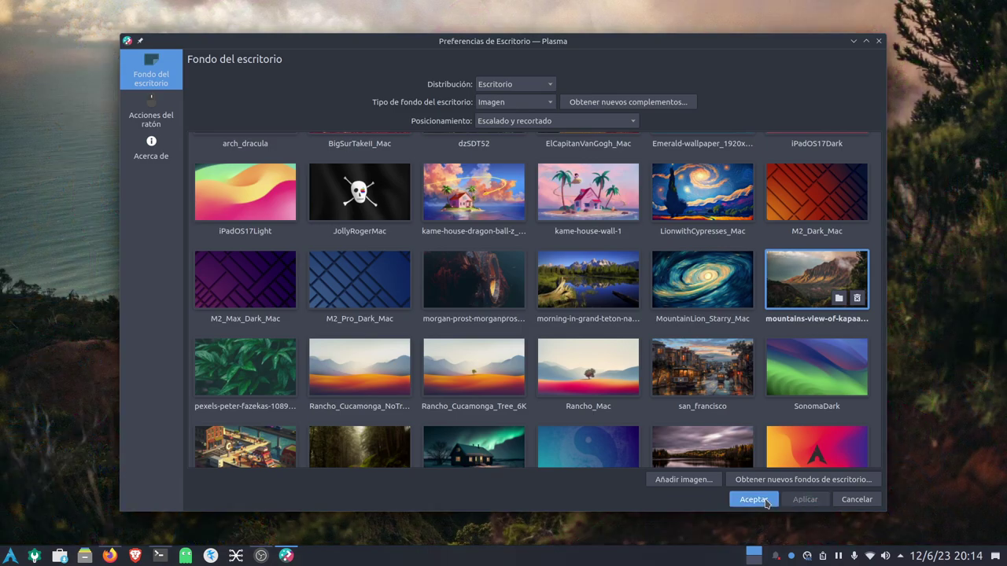
pyautogui.click(757, 499)
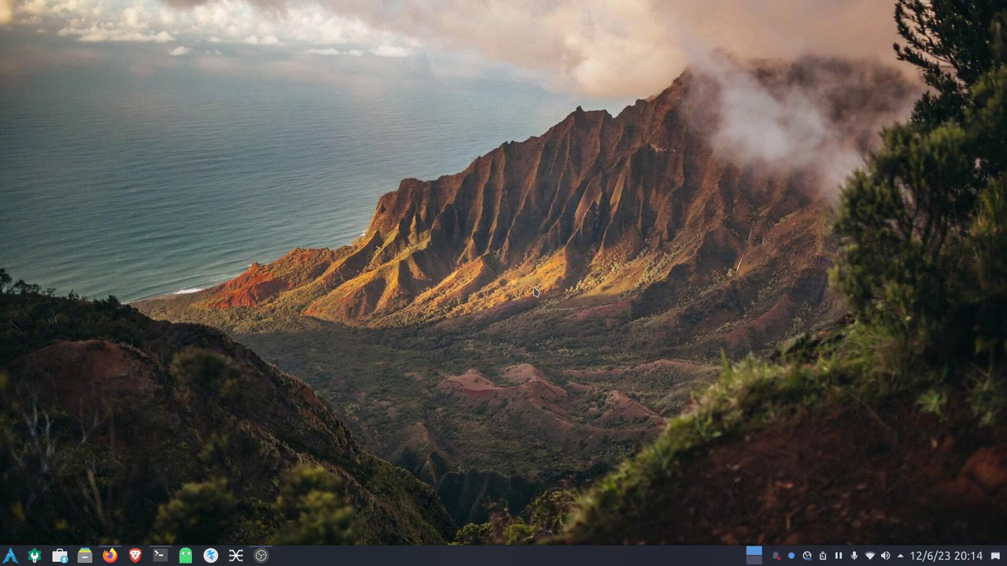
# - Bring up OBS, review the wallpaper collection article in Firefox and minimize the browser
pyautogui.click(261, 555)
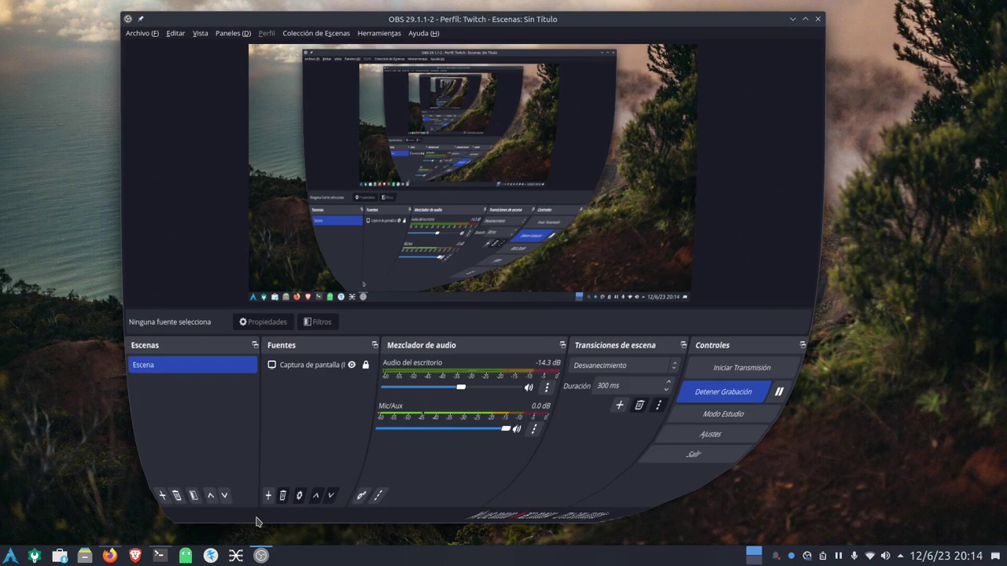
pyautogui.click(109, 556)
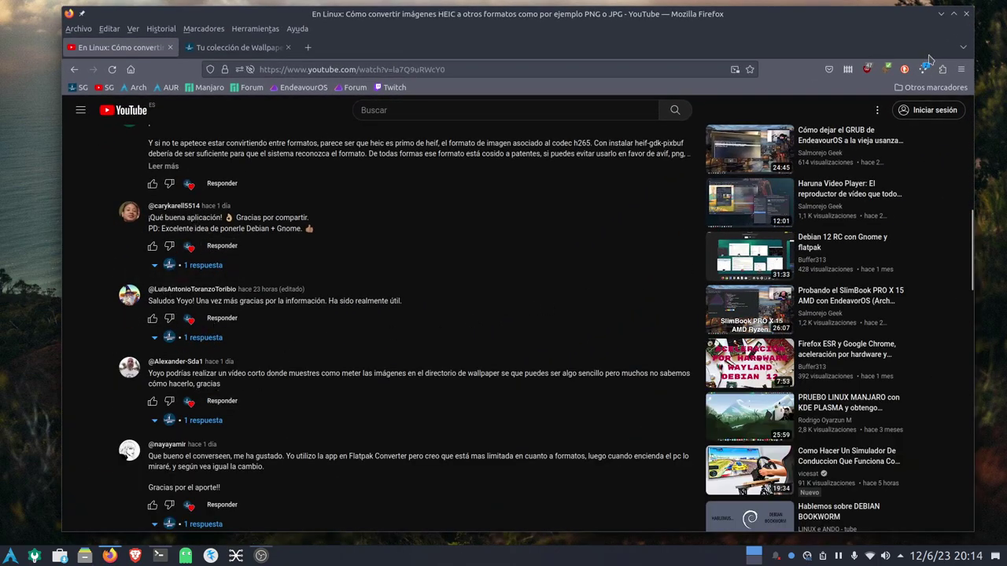
pyautogui.click(939, 14)
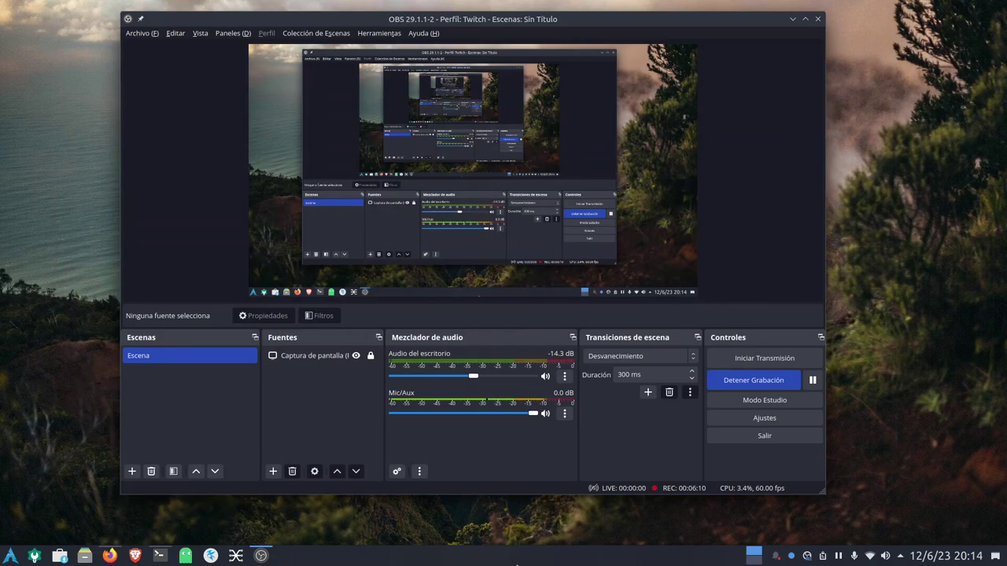
pyautogui.click(111, 556)
pyautogui.click(236, 47)
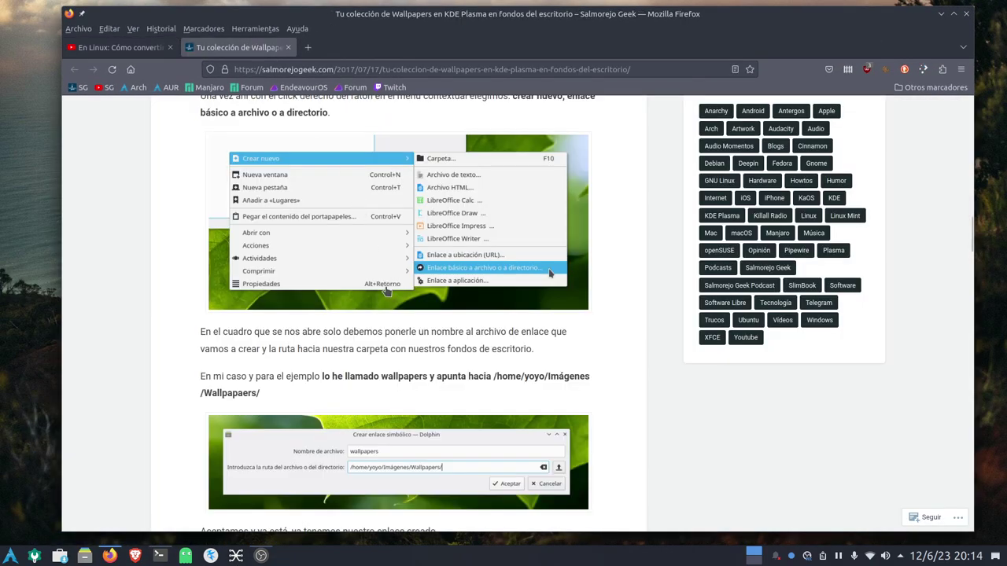
pyautogui.scroll(15, 379, 285)
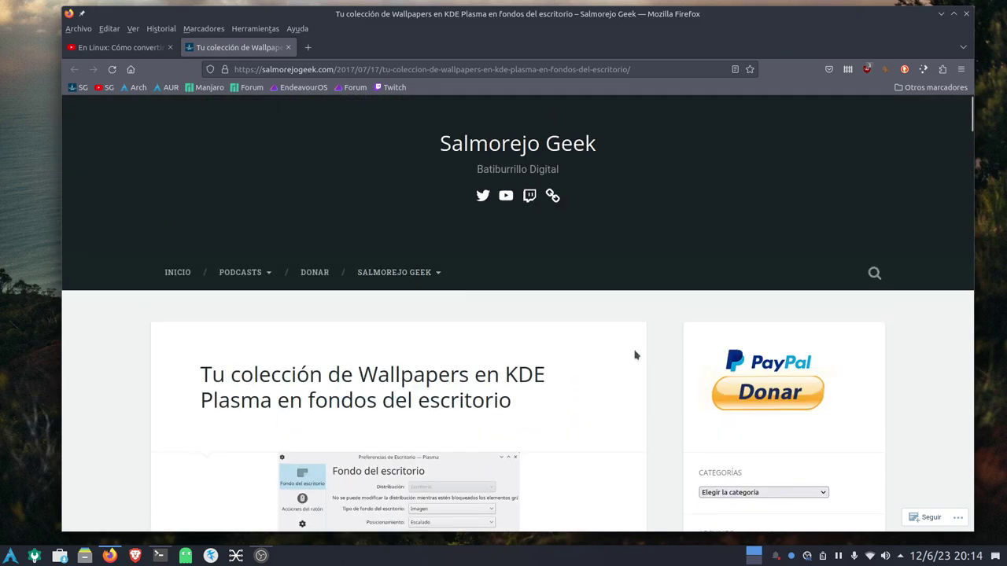
pyautogui.scroll(-5, 635, 356)
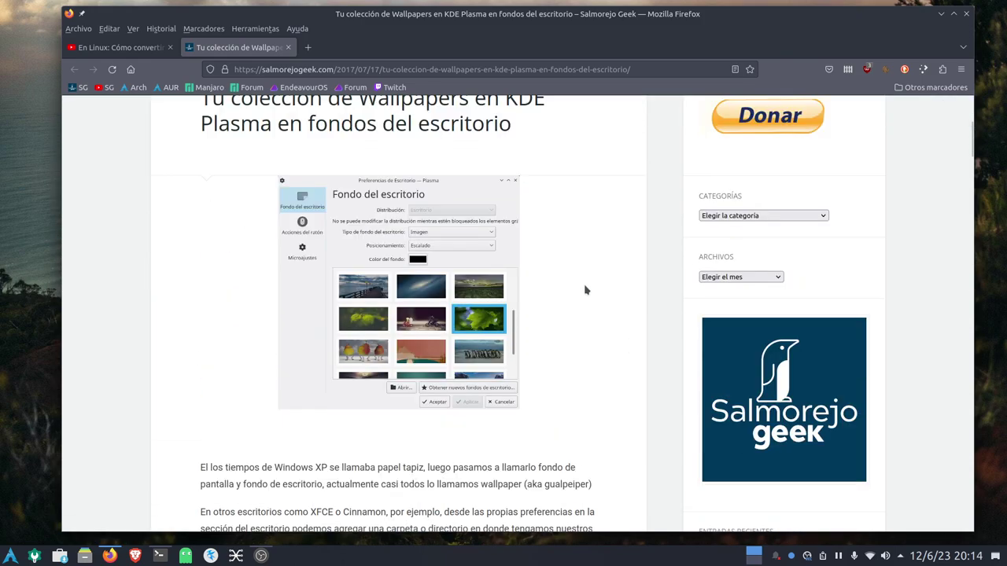
pyautogui.click(940, 13)
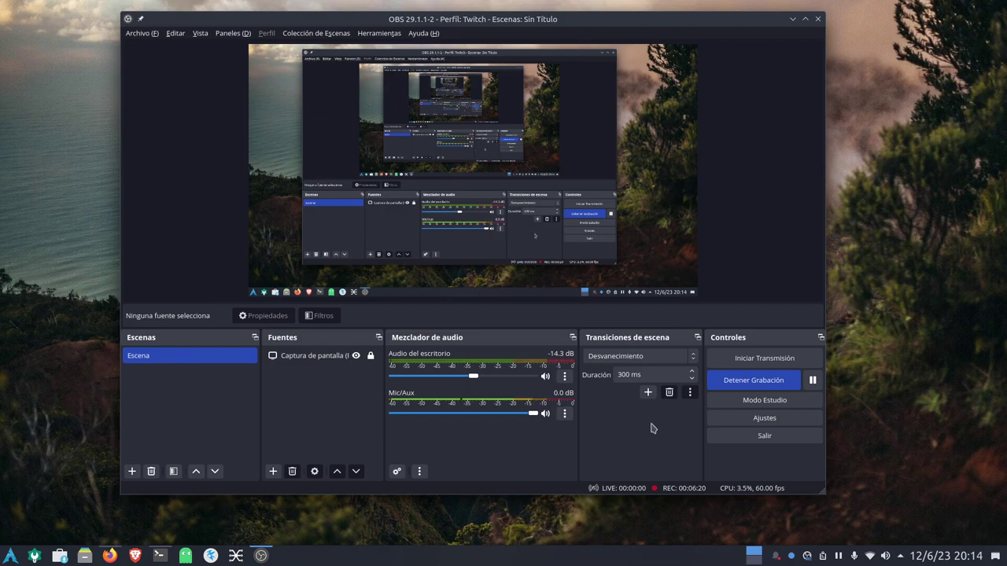